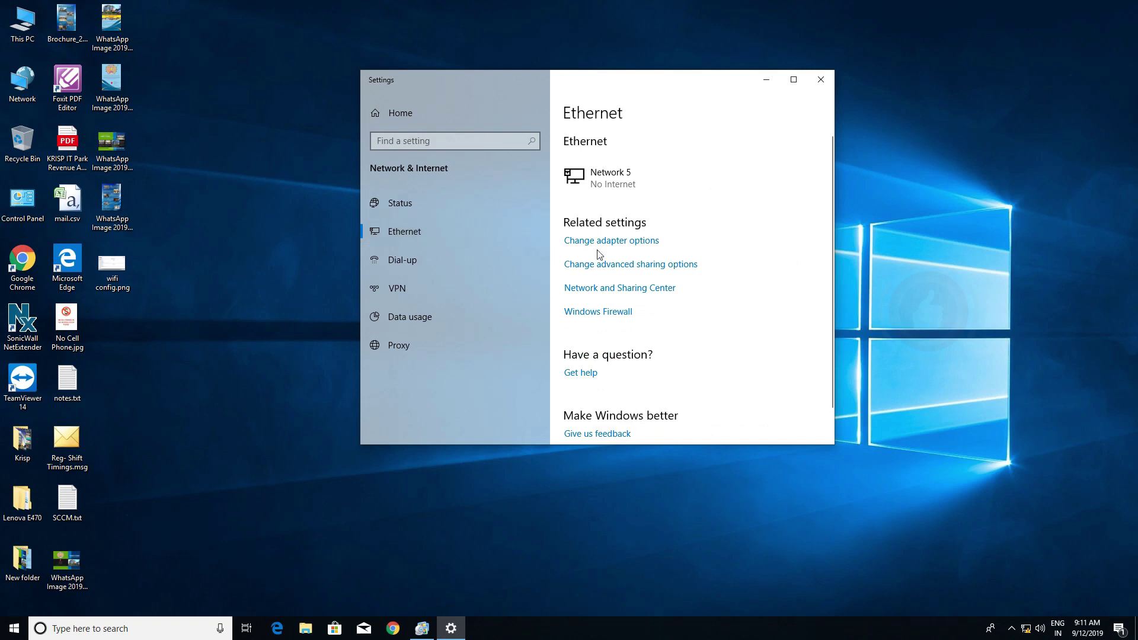
- Confirm the Ethernet adapter's IPv4 settings obtain an address automatically
click(605, 241)
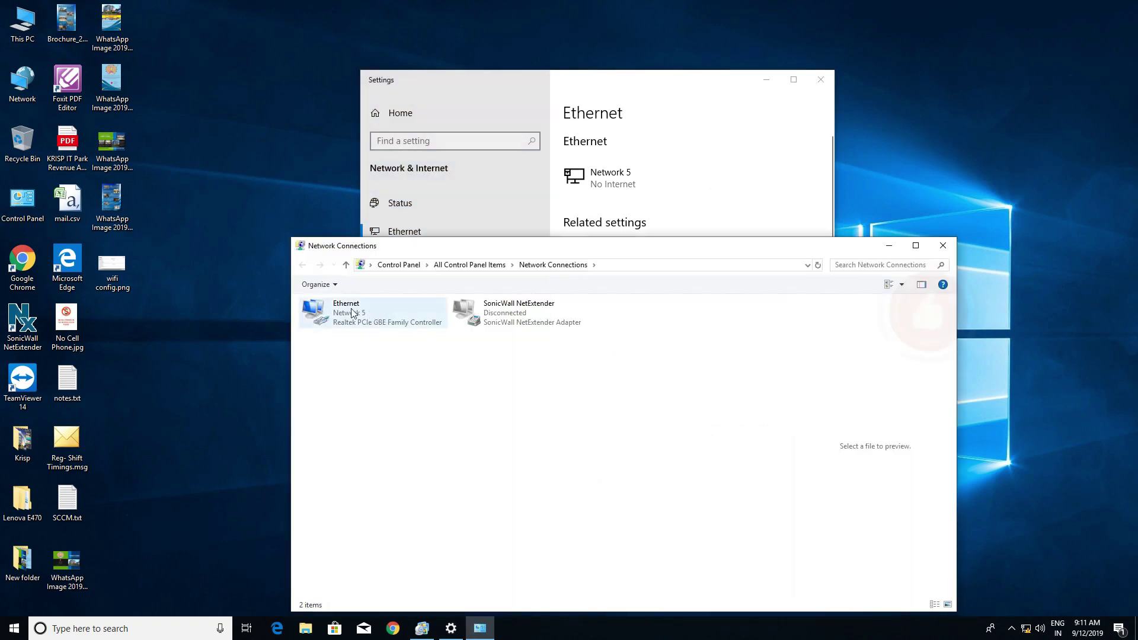
right_click(353, 310)
click(389, 421)
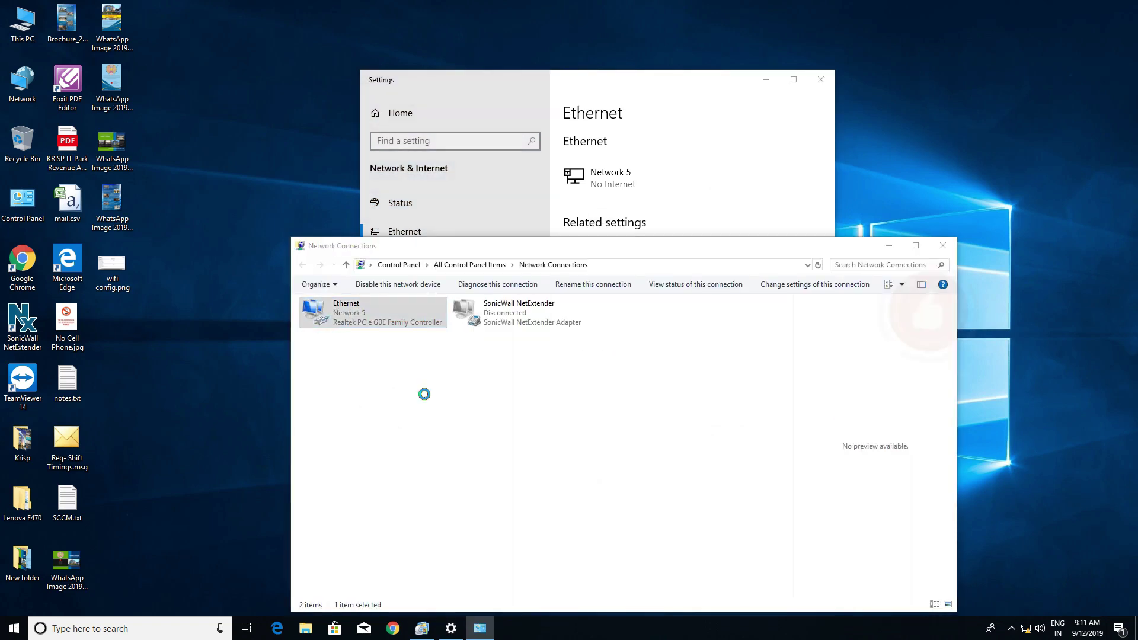
click(408, 421)
double_click(409, 421)
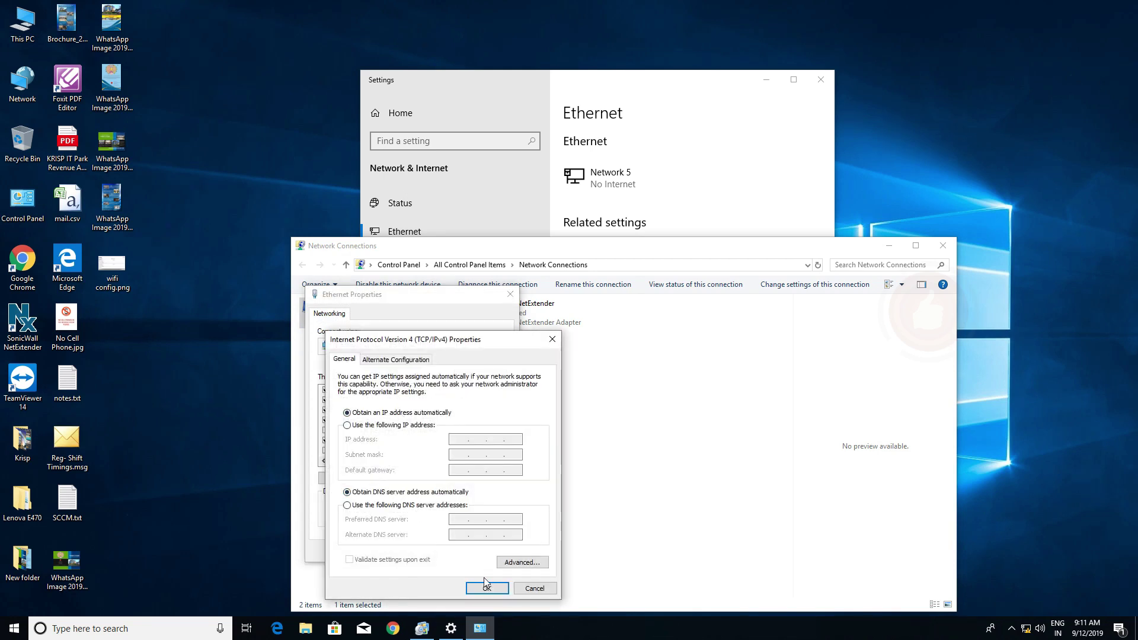
click(483, 588)
click(446, 551)
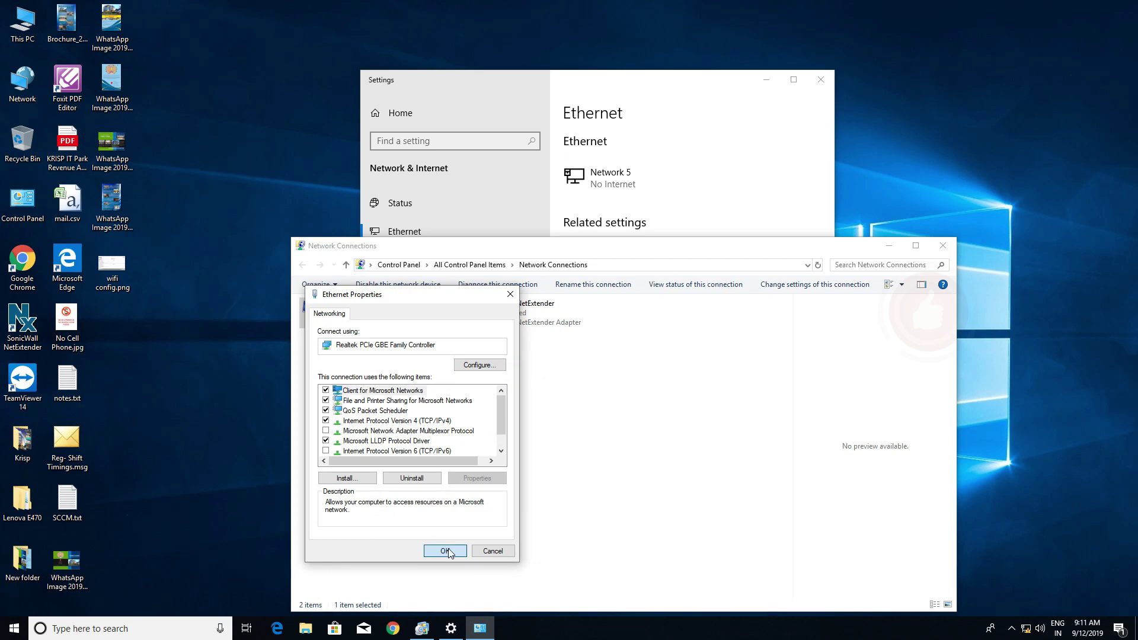
- Check Ethernet details (IPv4 192.168.1.2, gateway 192.168.1.1), then launch Chrome
right_click(349, 320)
click(364, 343)
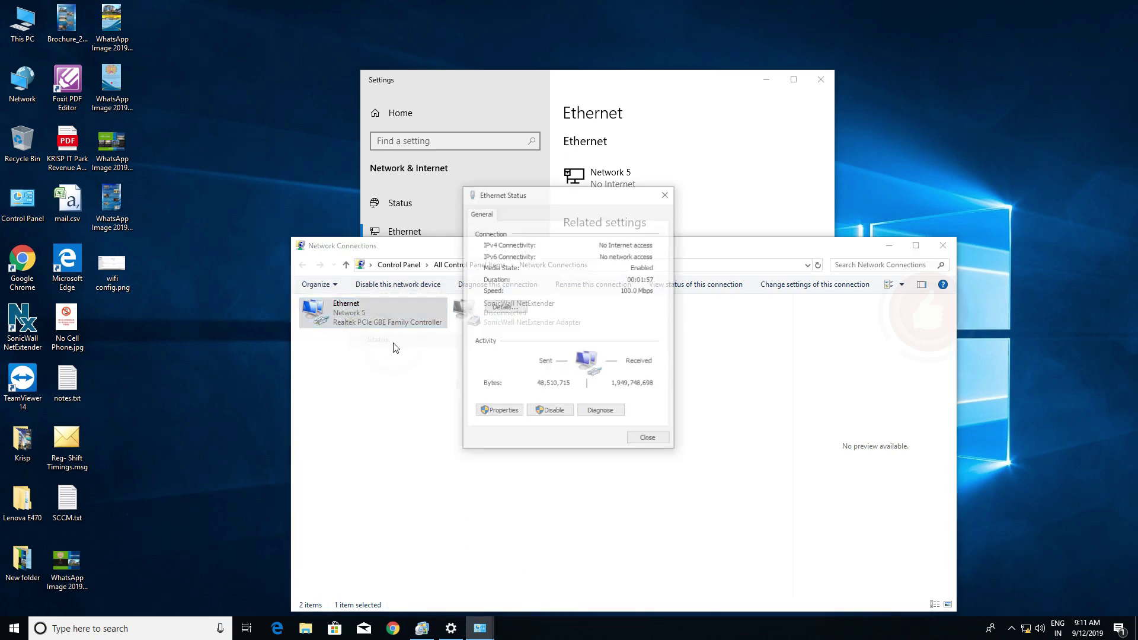
click(496, 309)
click(596, 299)
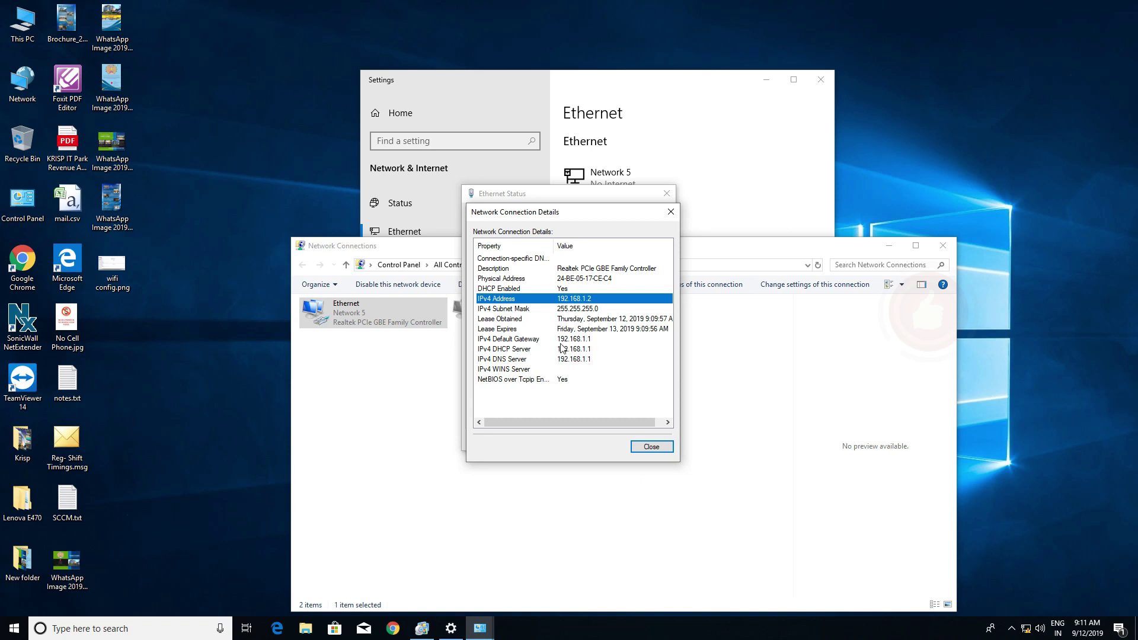
click(578, 341)
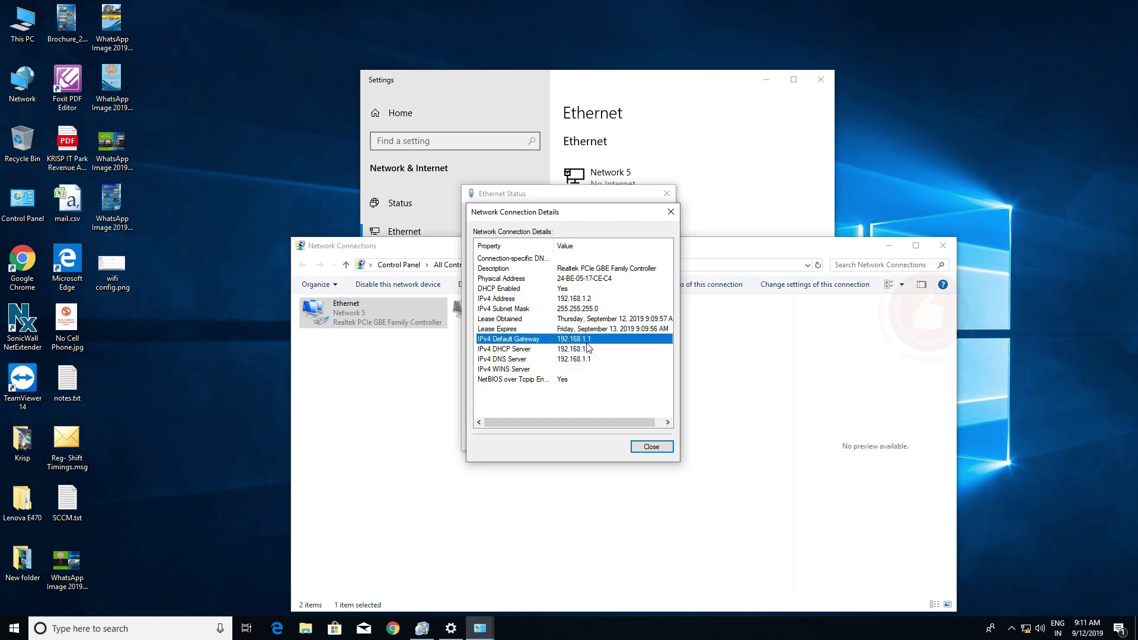
click(393, 630)
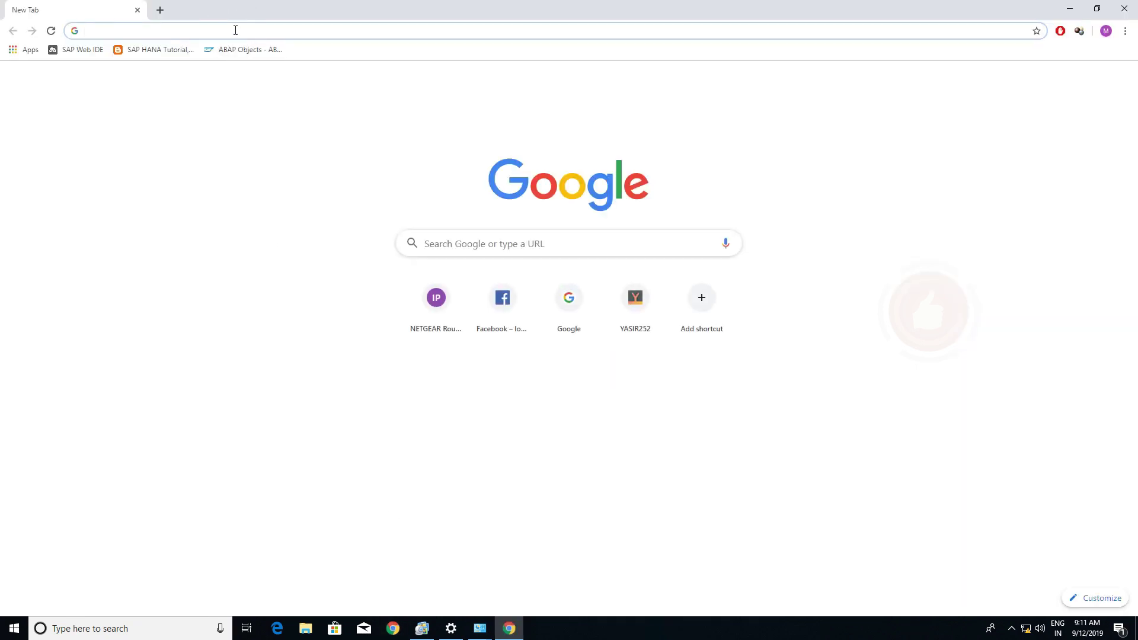
- Load 192.168.1.1 and agree to automatic firmware updates and router analytics collection
text(192.168.)
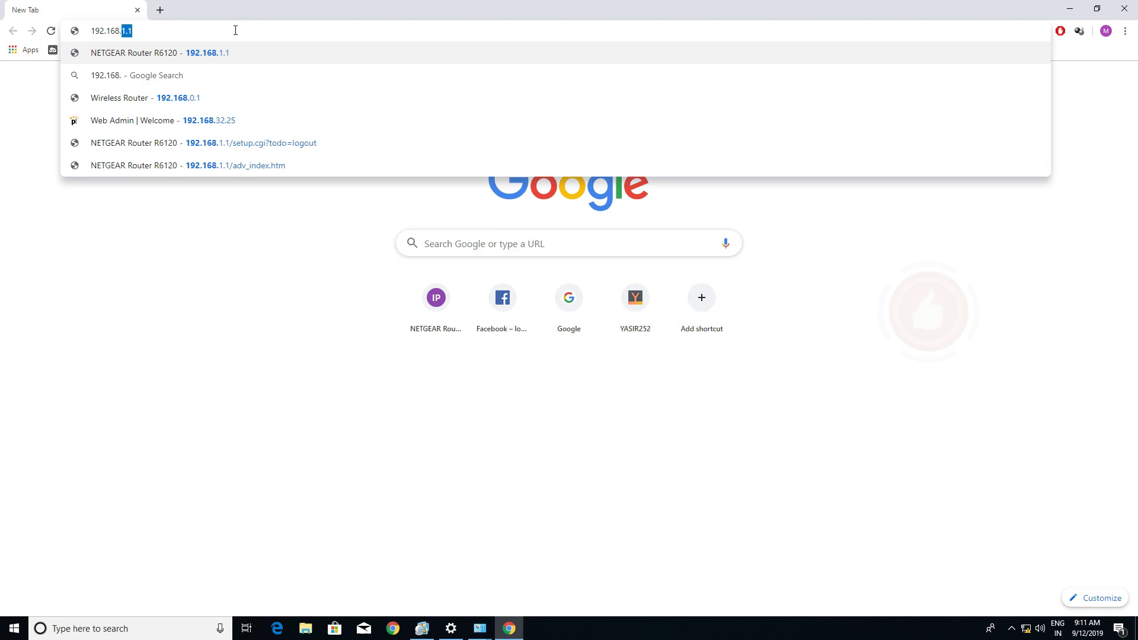
text(1.1)
key(Return)
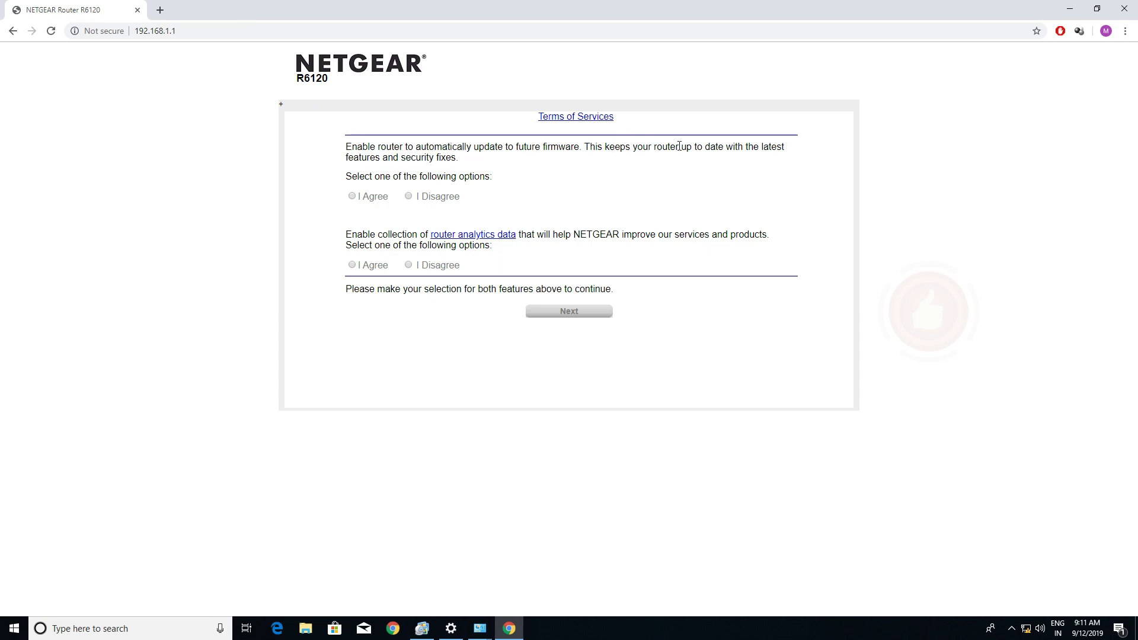
click(354, 196)
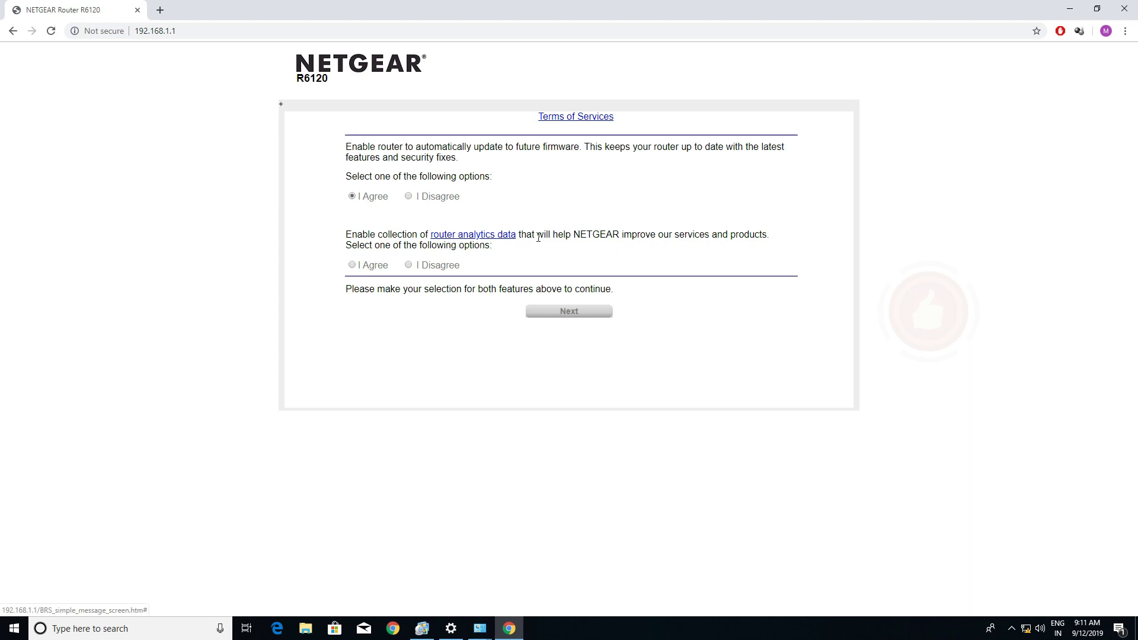
click(354, 265)
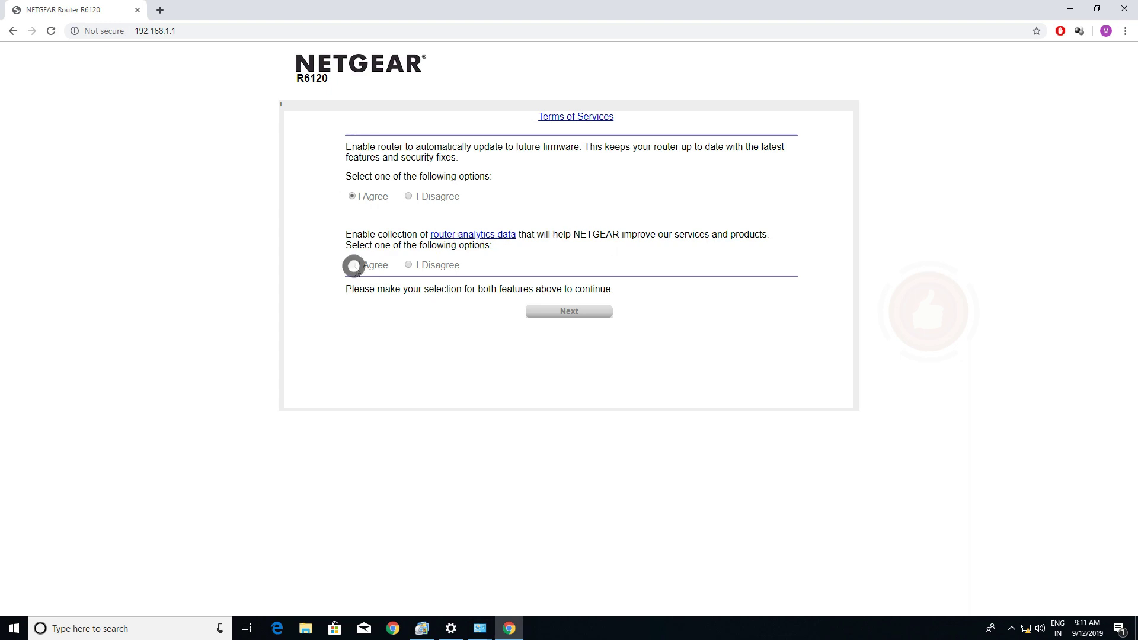
click(563, 314)
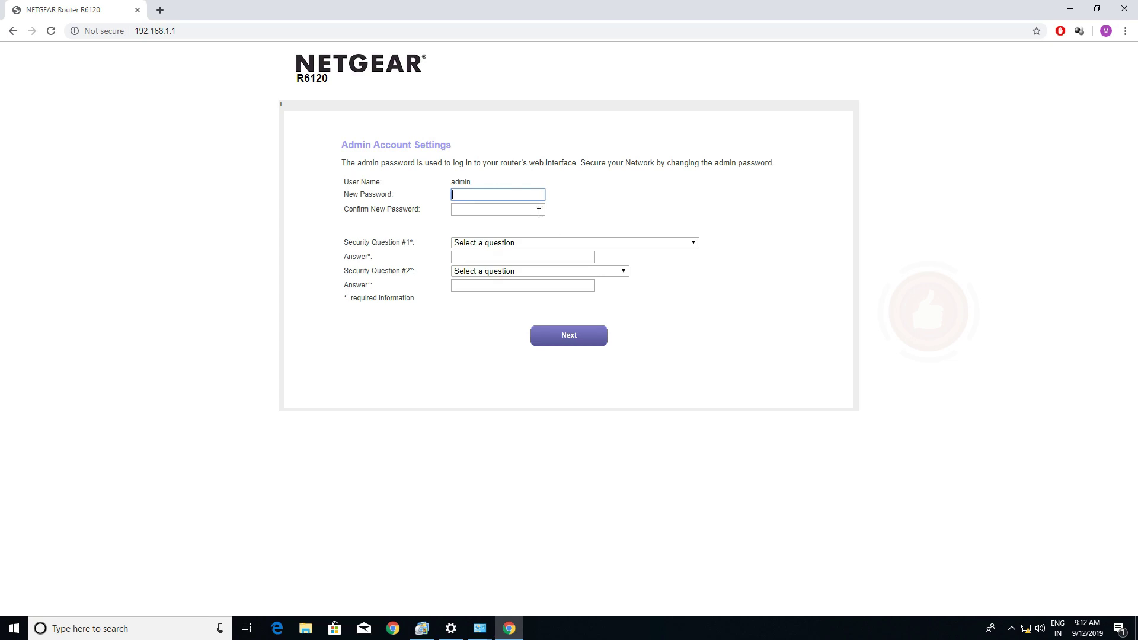
- Enter the new admin password and answer the first NETGEAR product security question
text(p)
click(537, 212)
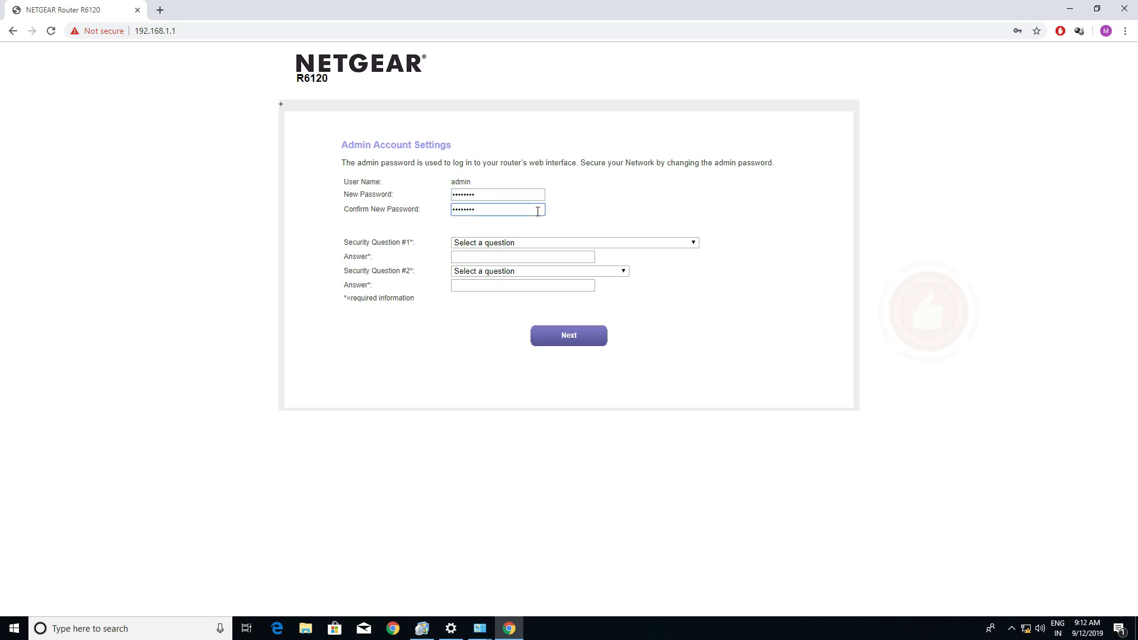
click(496, 243)
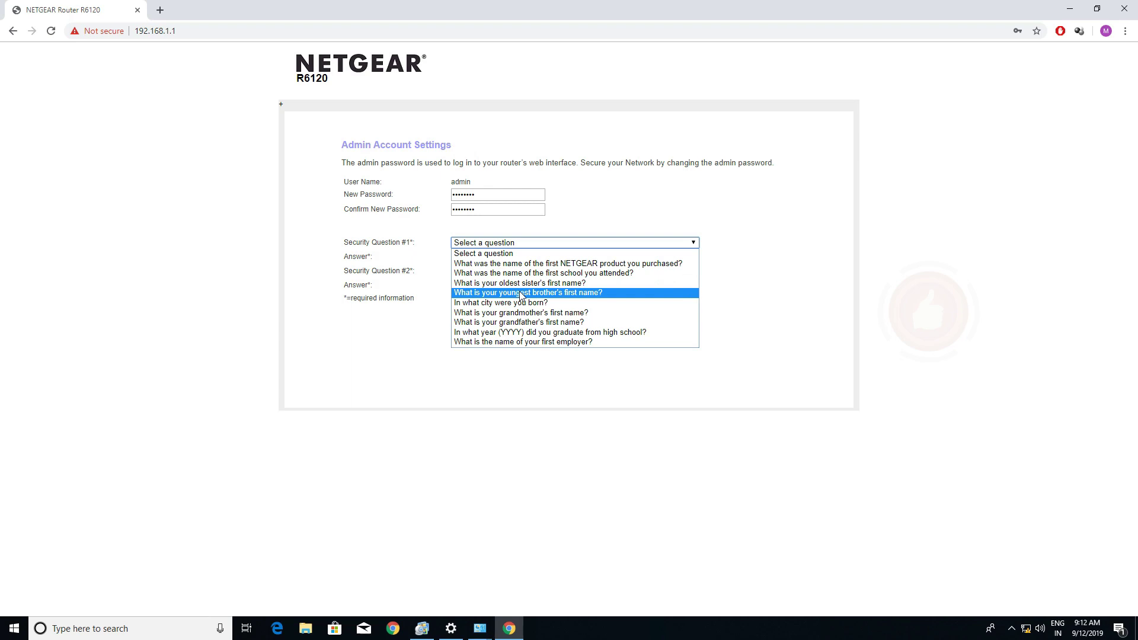
click(519, 264)
click(493, 259)
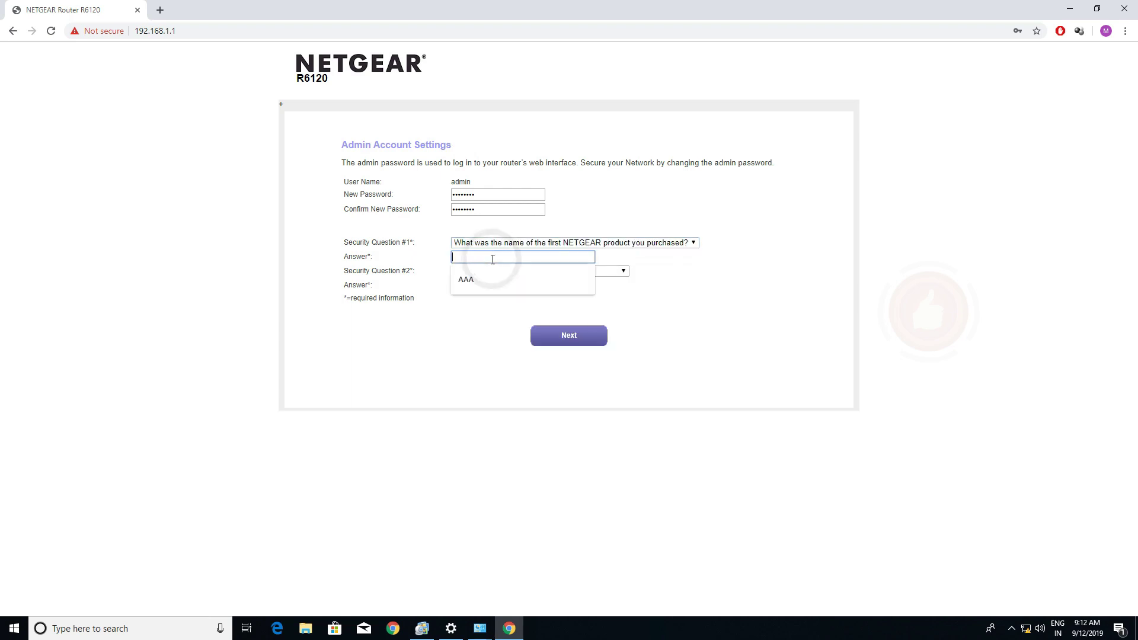
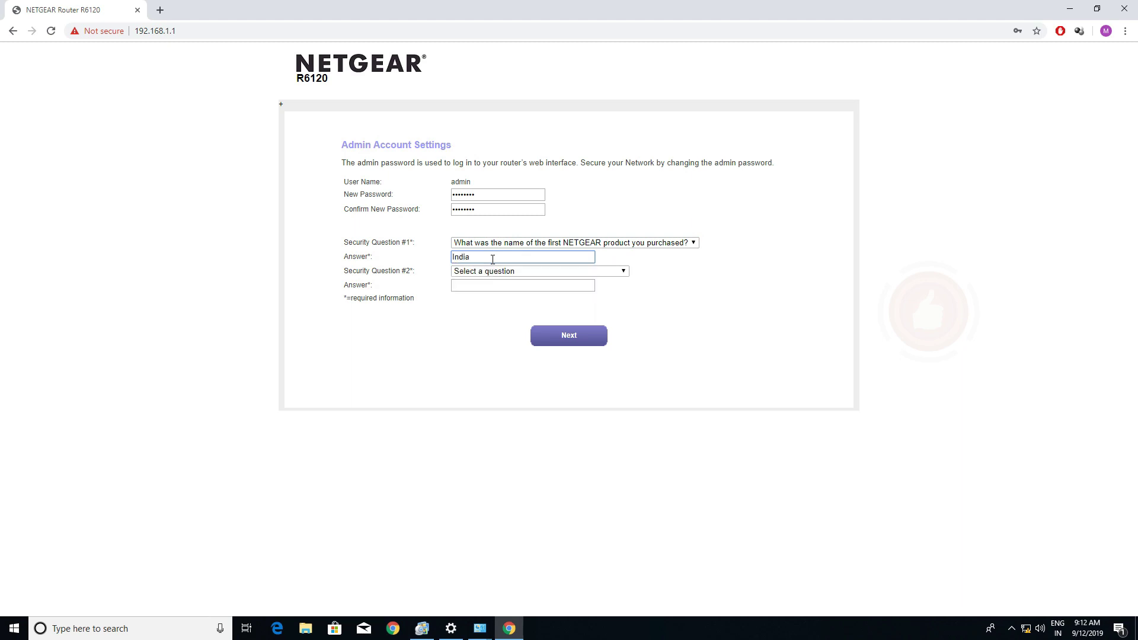
- Choose and answer the best friend's first name question, then submit the admin settings
click(502, 272)
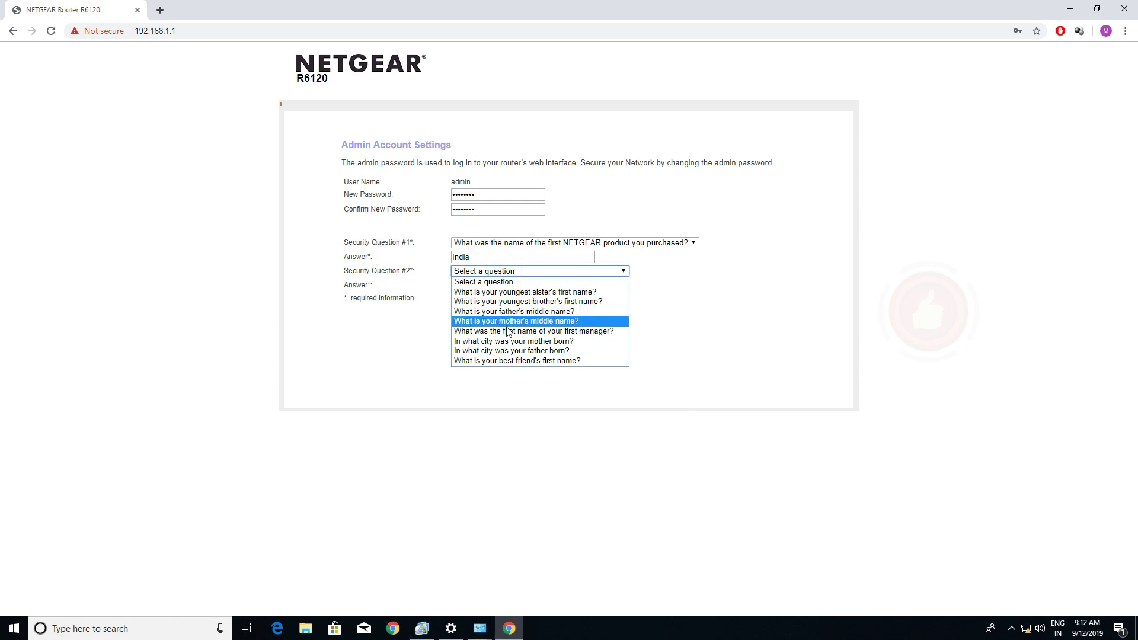
click(516, 360)
click(486, 287)
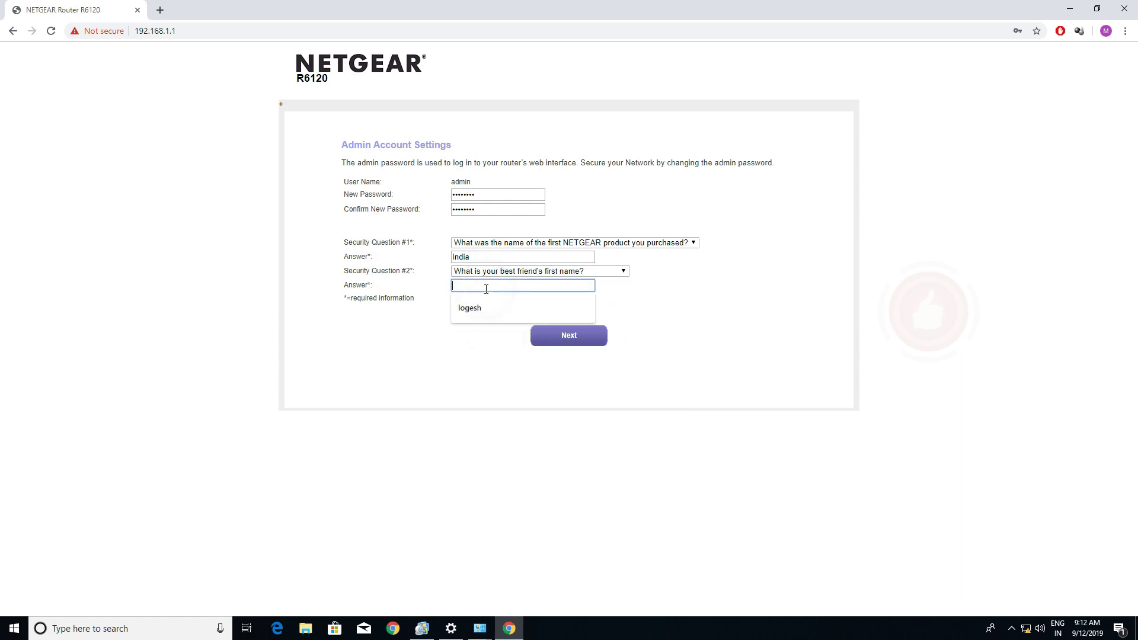
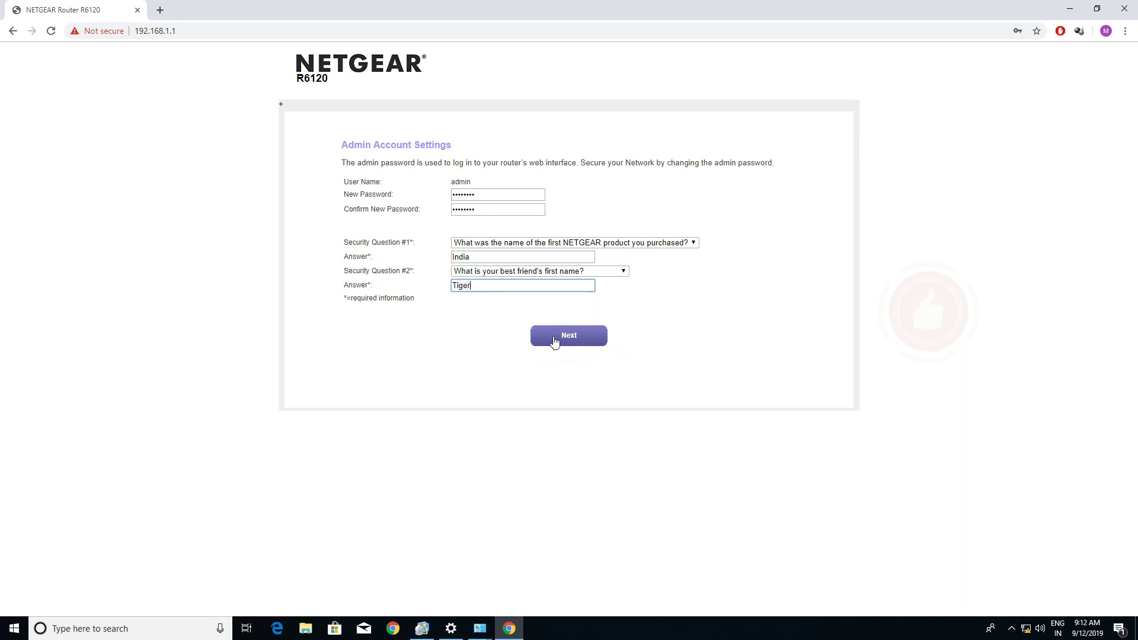
click(554, 342)
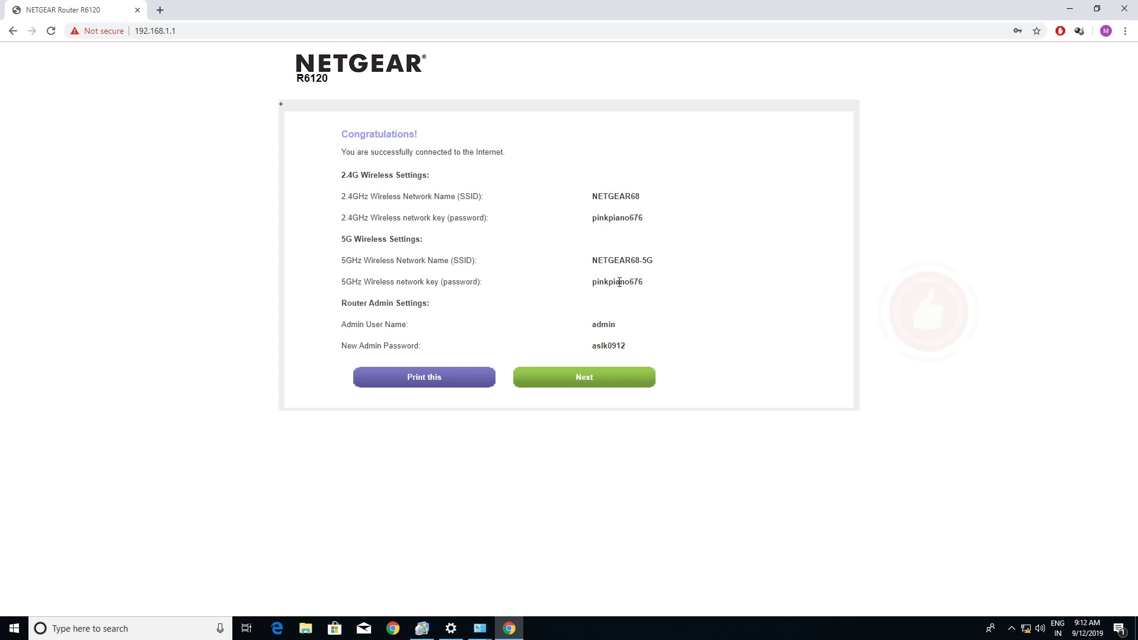
- Continue past the Congratulations summary and acknowledge that no new firmware is available
click(584, 381)
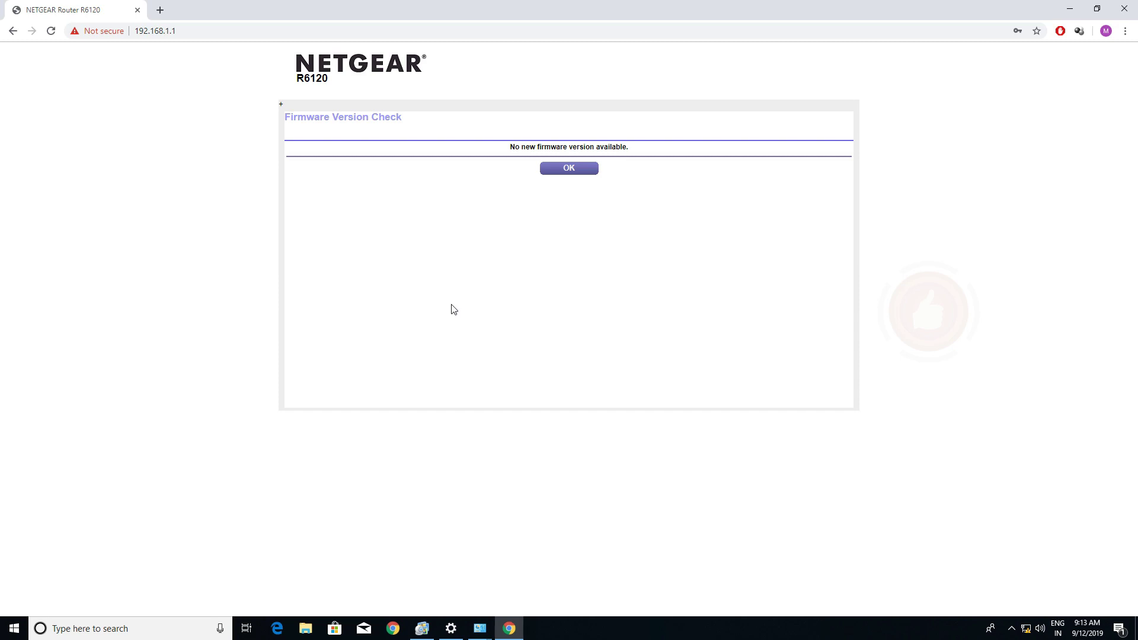
click(565, 170)
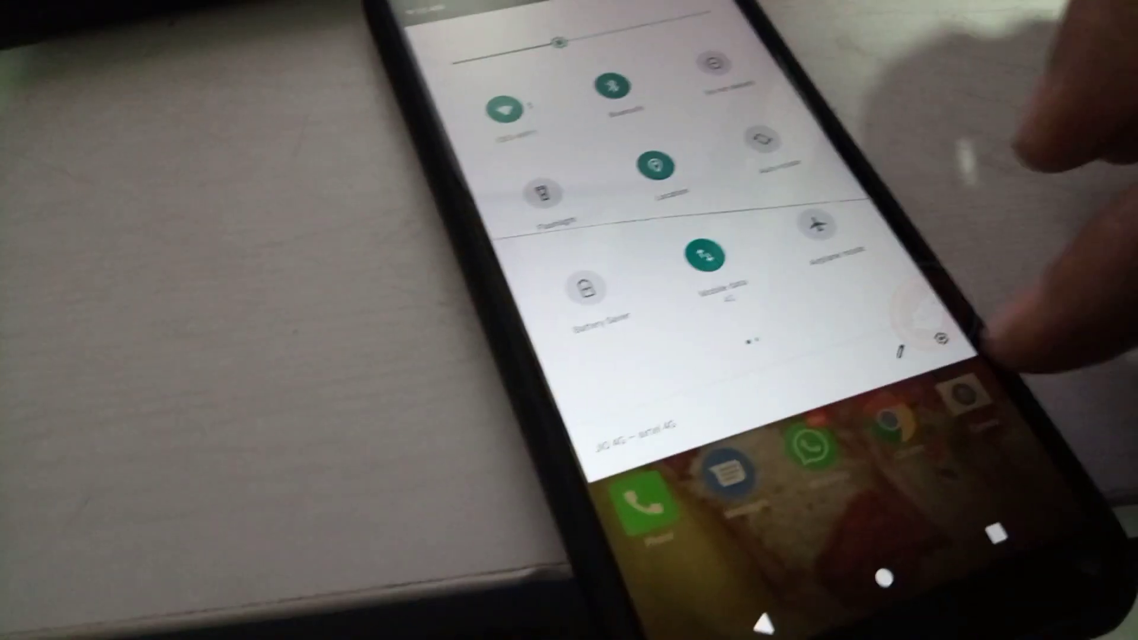
- Connect the phone to the NETGEAR68 Wi-Fi network using its Wi-Fi password
click(1048, 395)
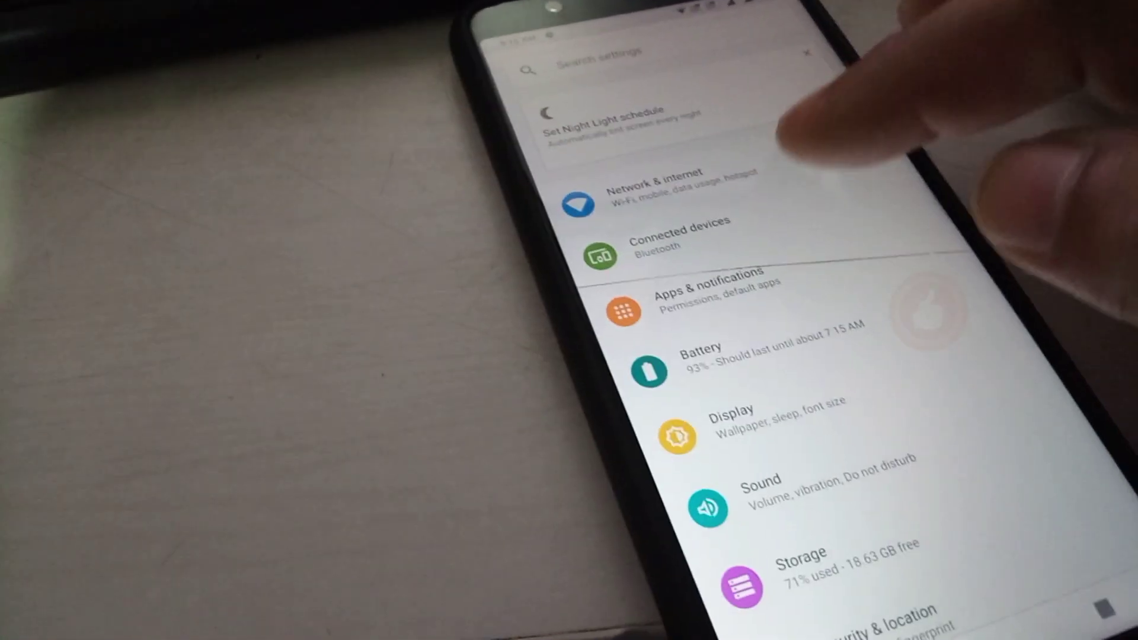
click(681, 220)
click(593, 92)
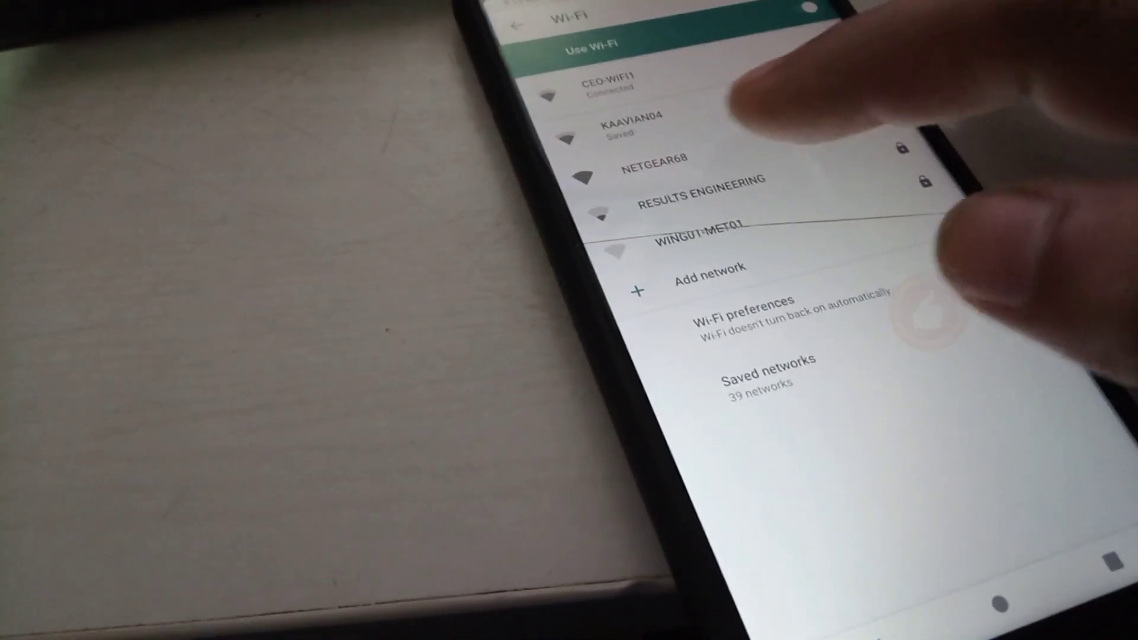
click(643, 160)
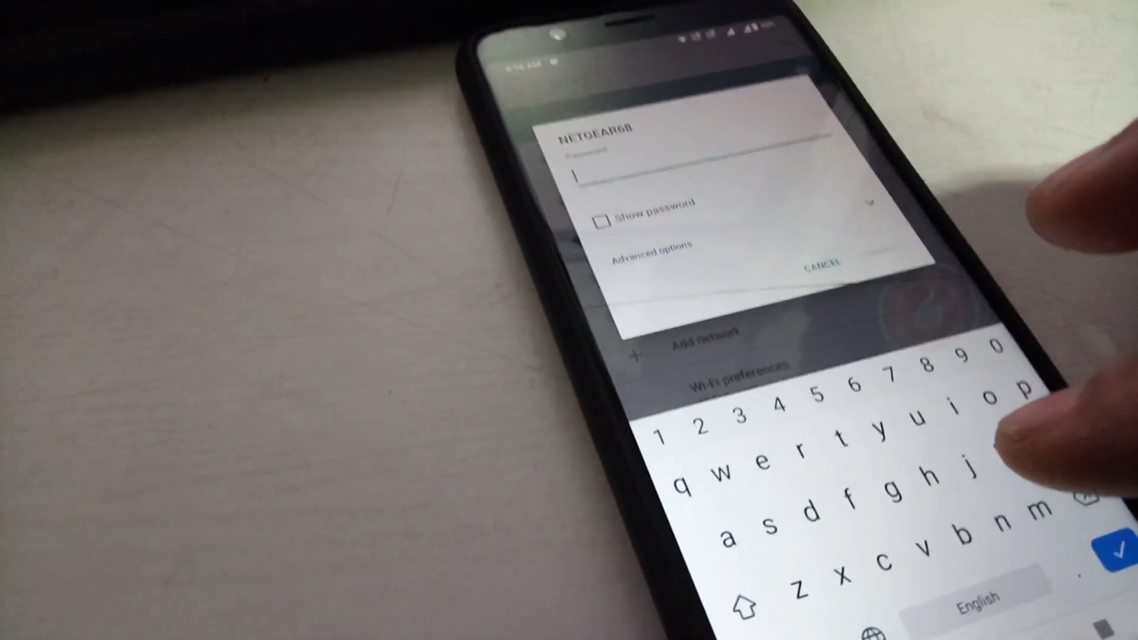
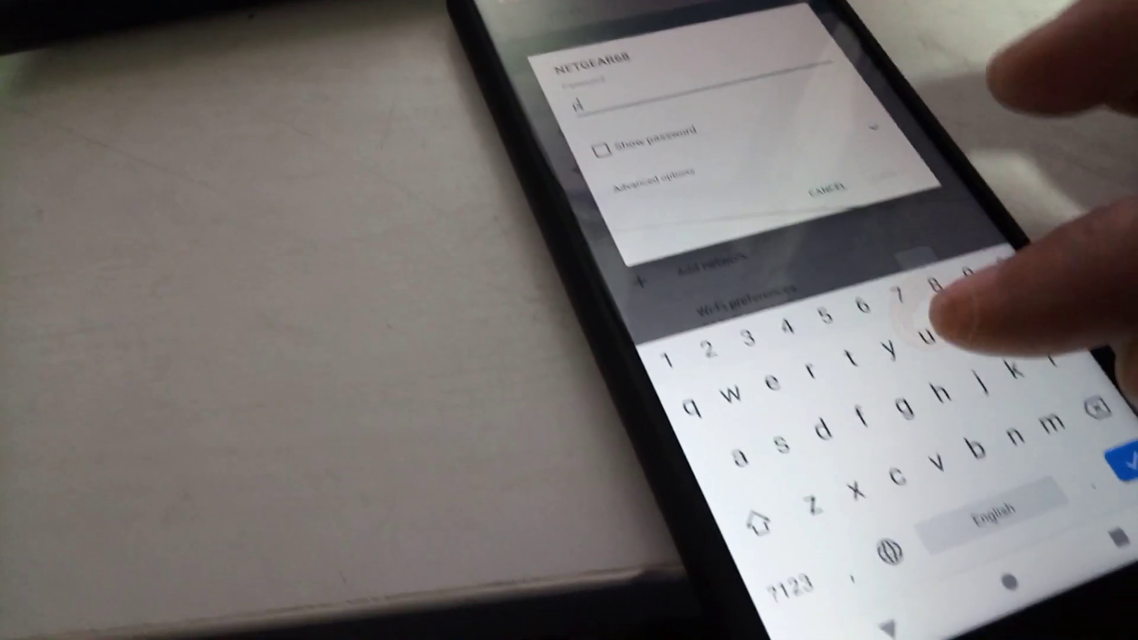
click(599, 116)
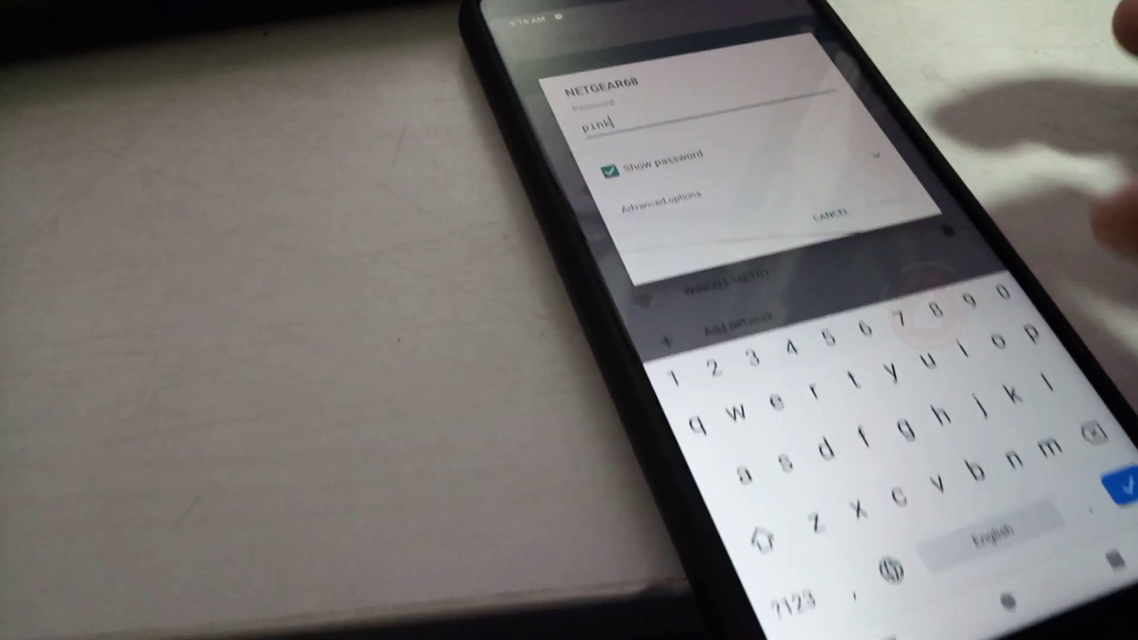
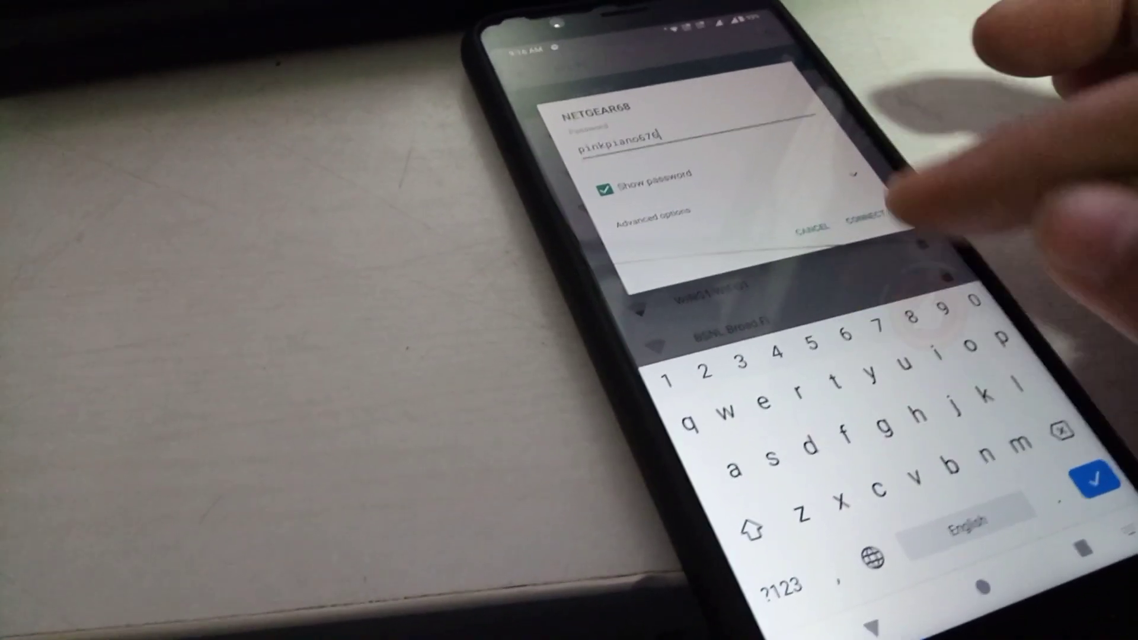
click(859, 215)
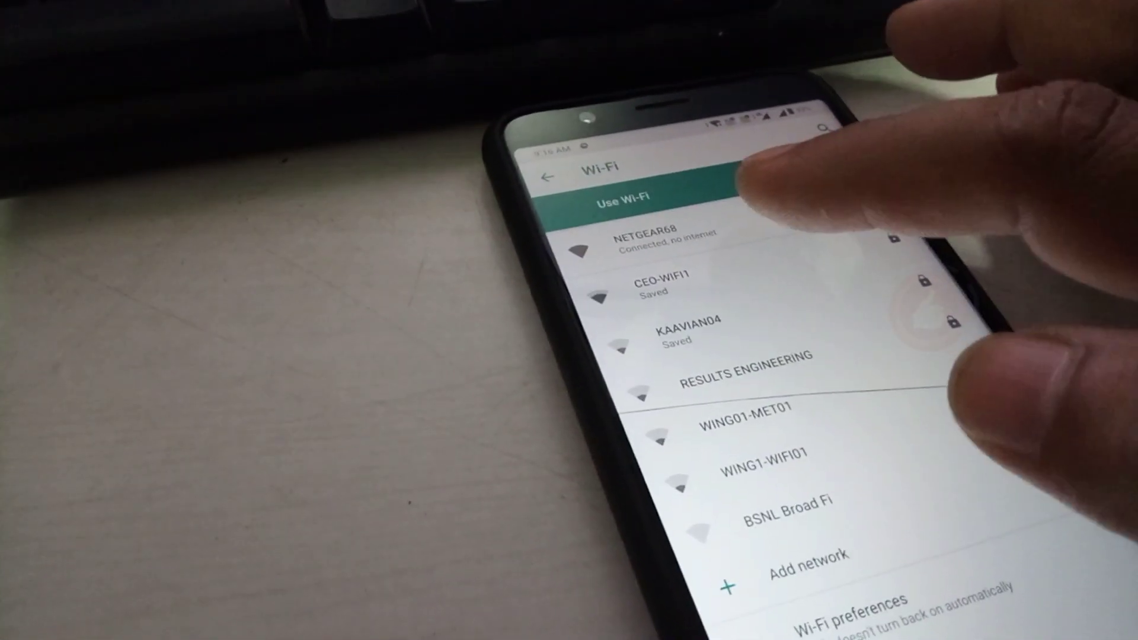
- Show NETGEAR68's advanced details with IP 192.168.1.3, then enter 192.168.1.1 in Chrome
click(637, 235)
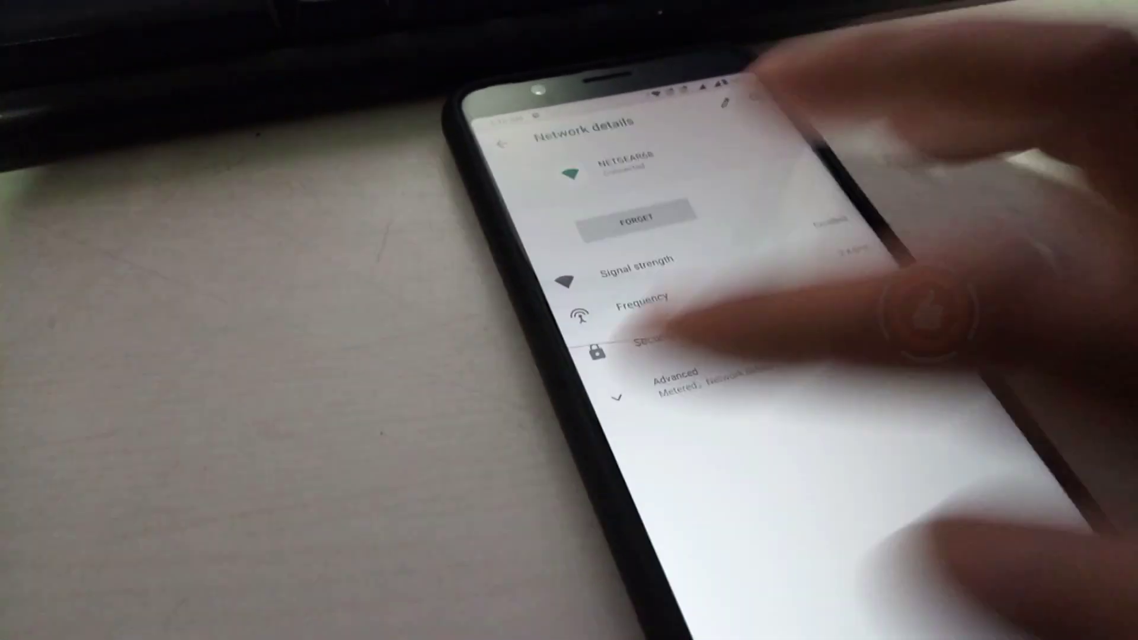
click(676, 379)
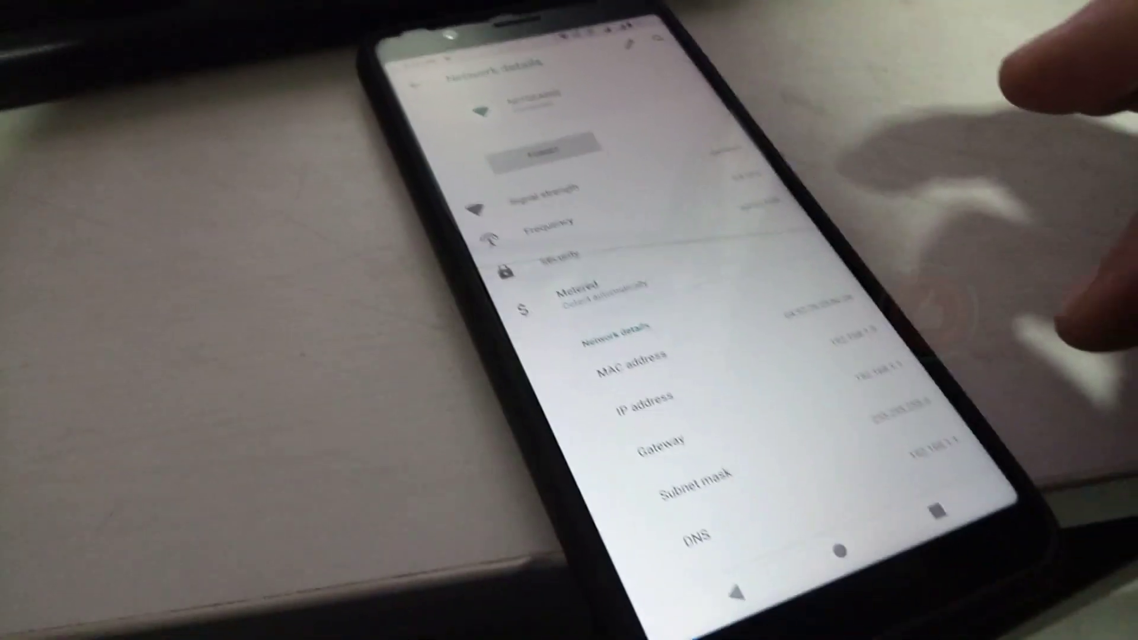
scroll(854, 261, down, 3)
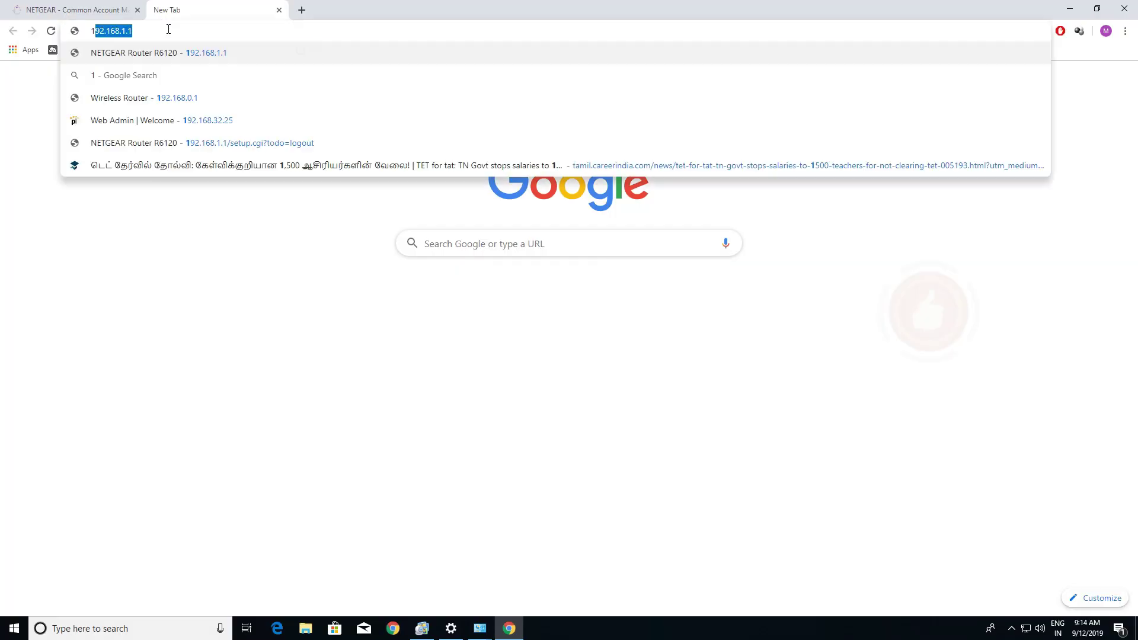
text(92.168.1)
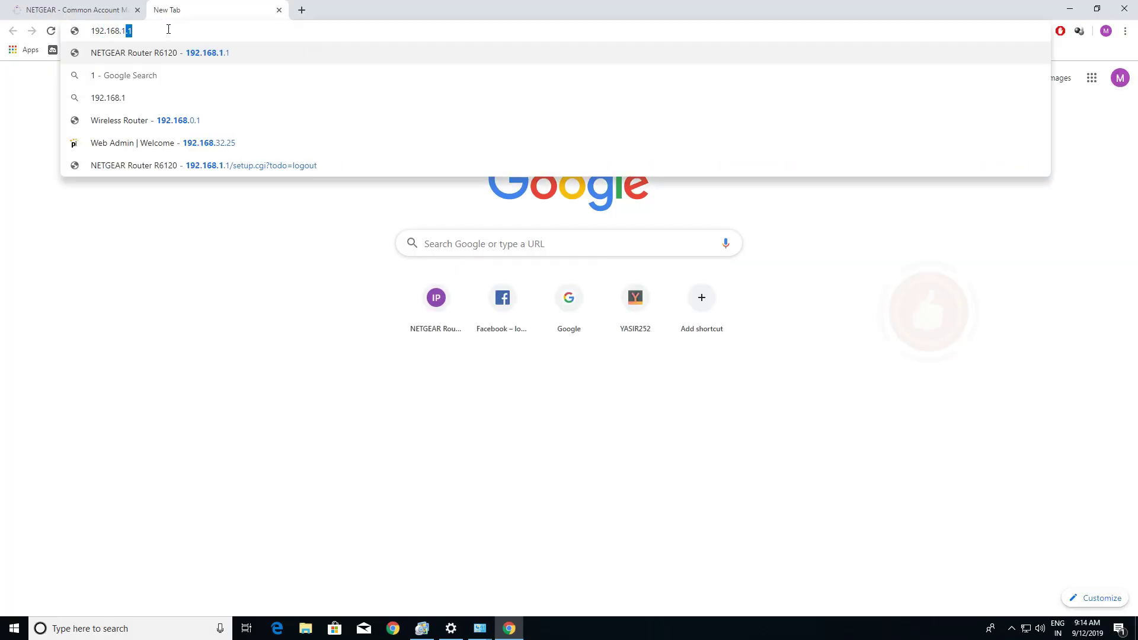
text(.1)
- Sign in to the router as admin with the router password
click(531, 112)
text(admin)
key(Tab)
text(password)
key(Return)
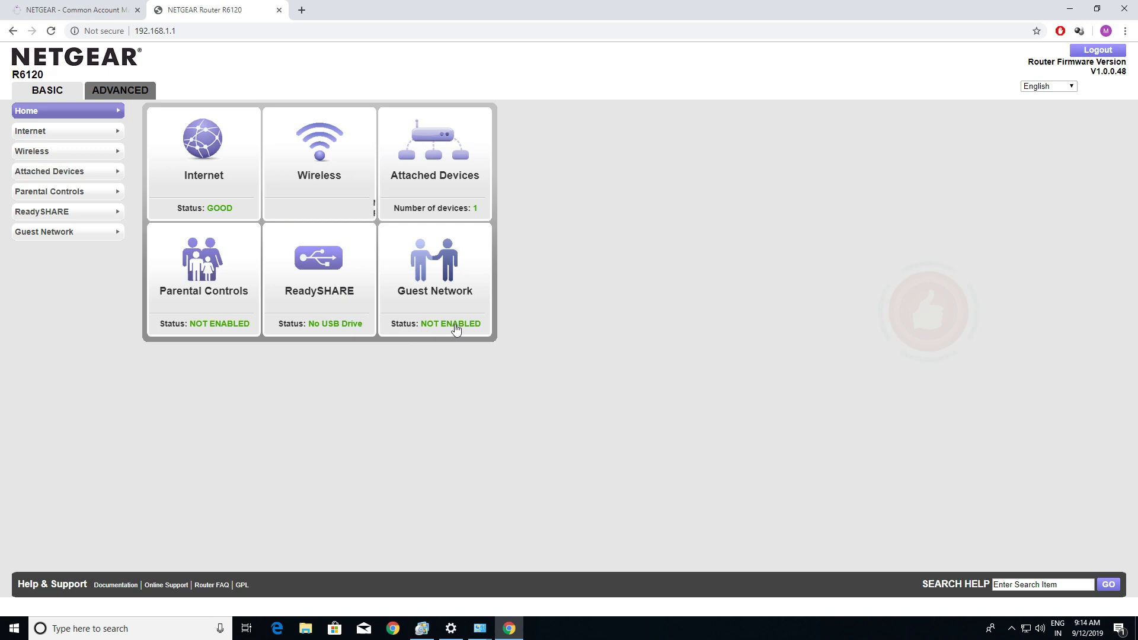
- Review Internet Setup: dynamic ISP IP 172.19.126.91, Account Name and Domain Name fields
click(71, 137)
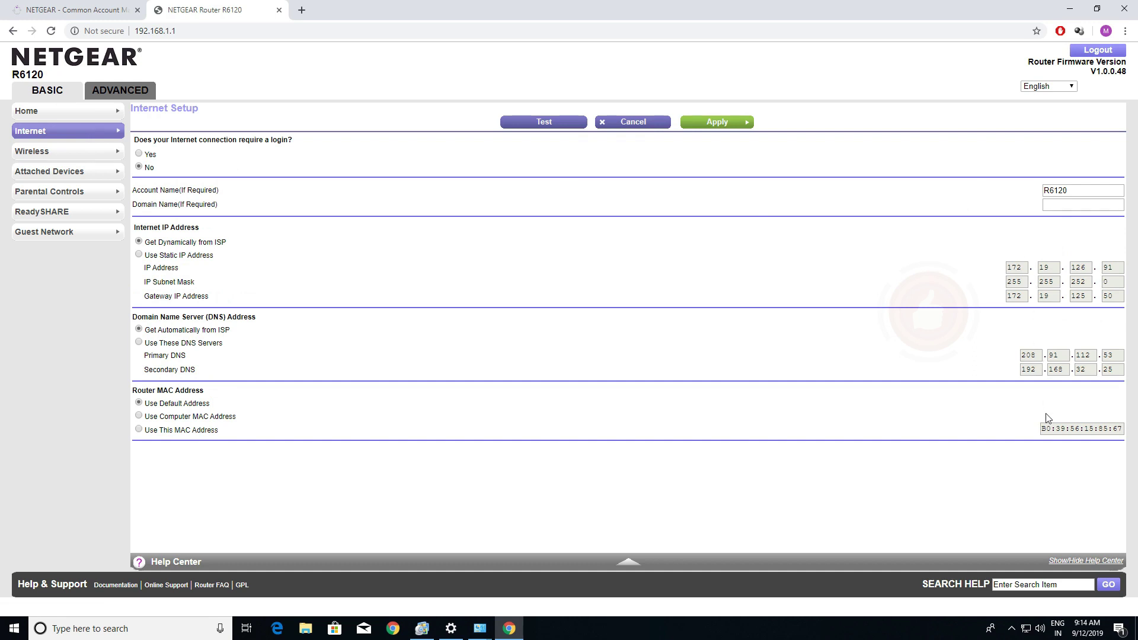
click(1073, 191)
click(1072, 205)
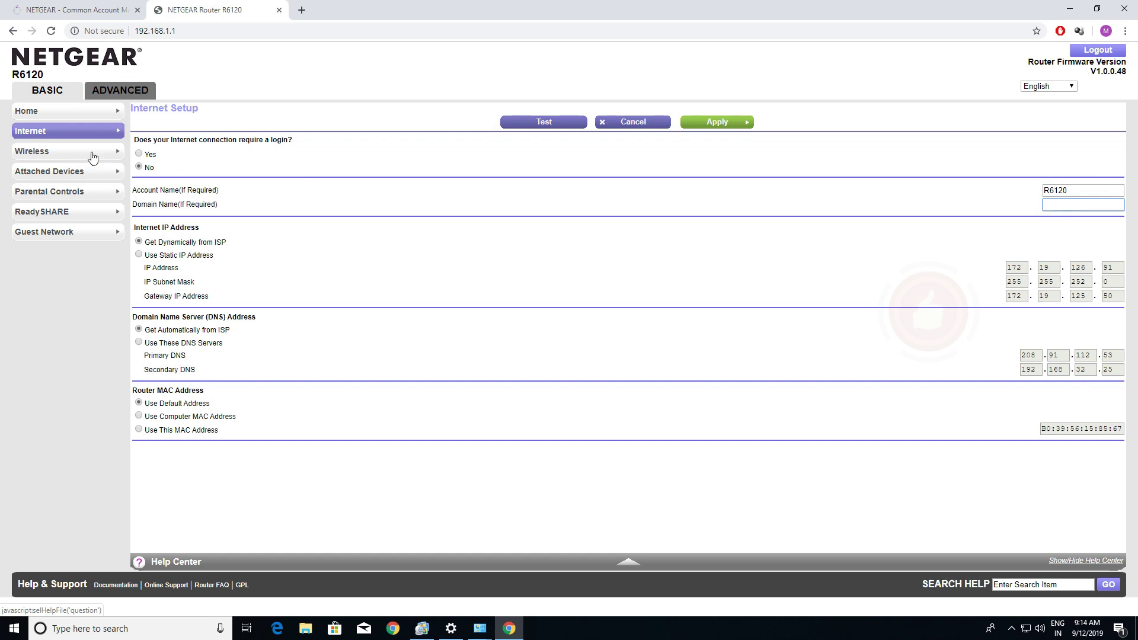
click(67, 150)
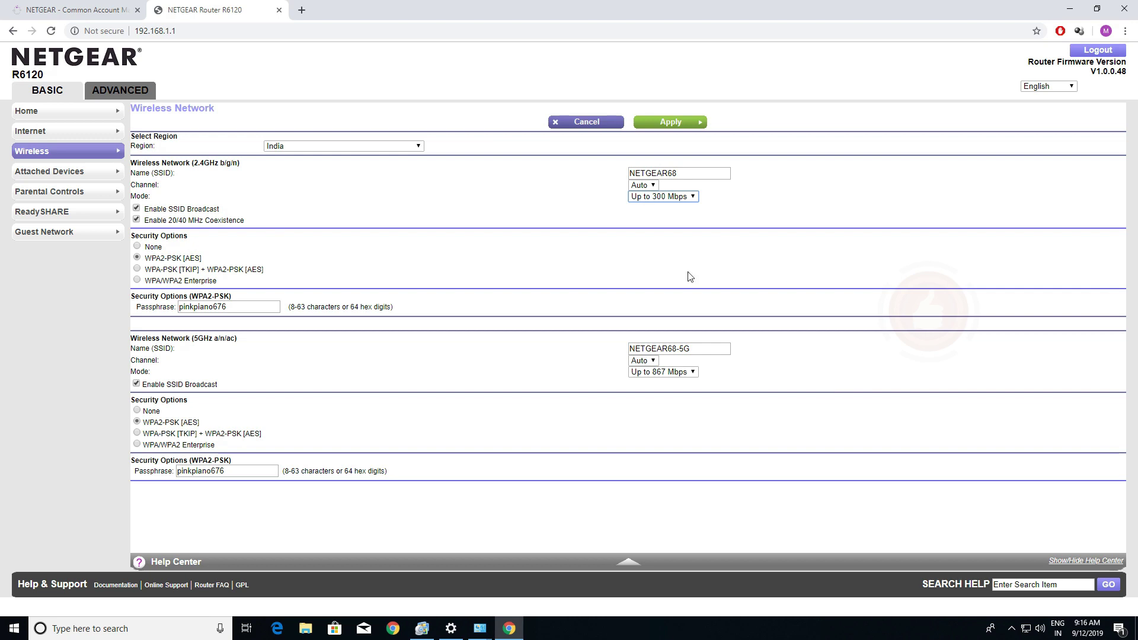
- Review the WPA2-PSK [AES] settings for NETGEAR68 and NETGEAR68-5G, then open Attached Devices
click(86, 174)
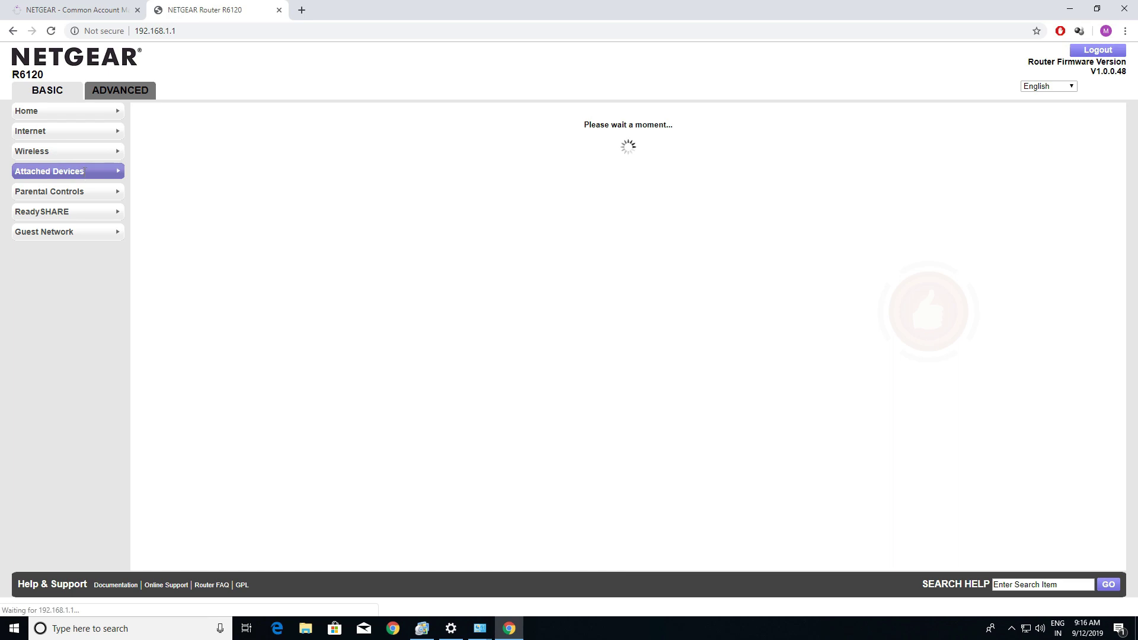
- Open NETGEAR's Parental Controls page in a new tab and return to Attached Devices
click(77, 193)
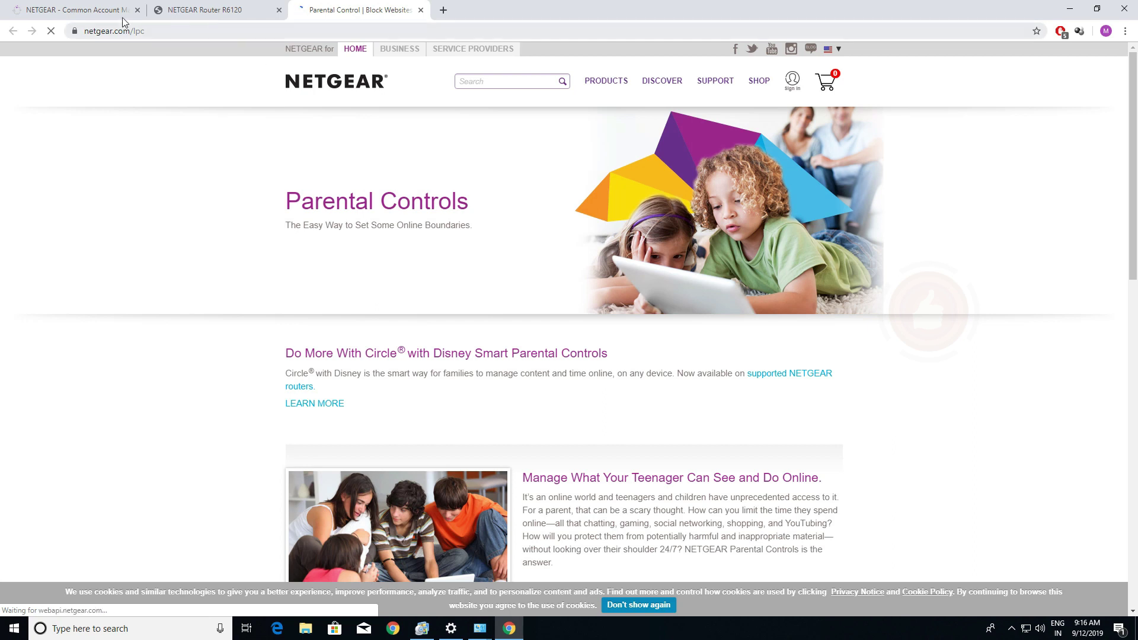
click(205, 10)
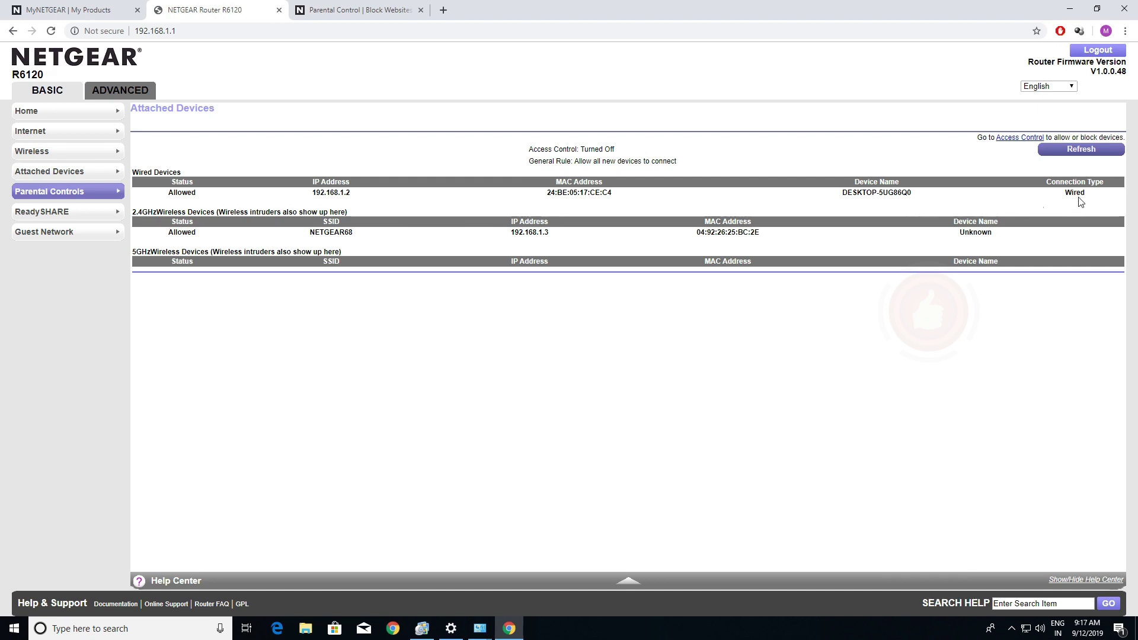
- View the R6120's warranty (hardware coverage until 2021-08-25) in MyNETGEAR, then close it
click(104, 14)
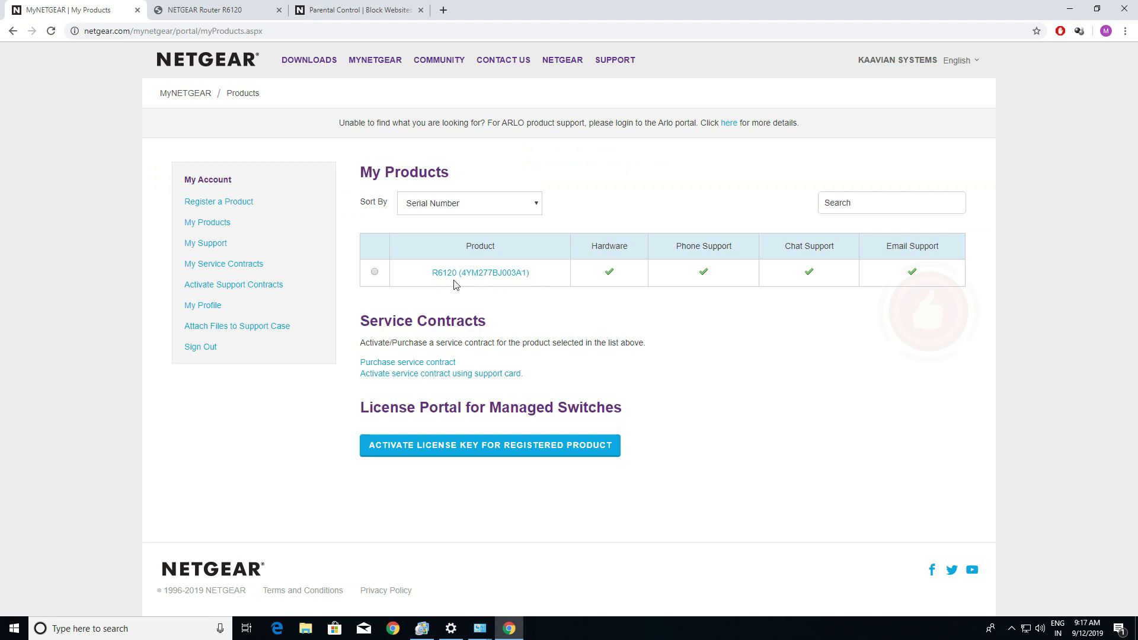
click(489, 275)
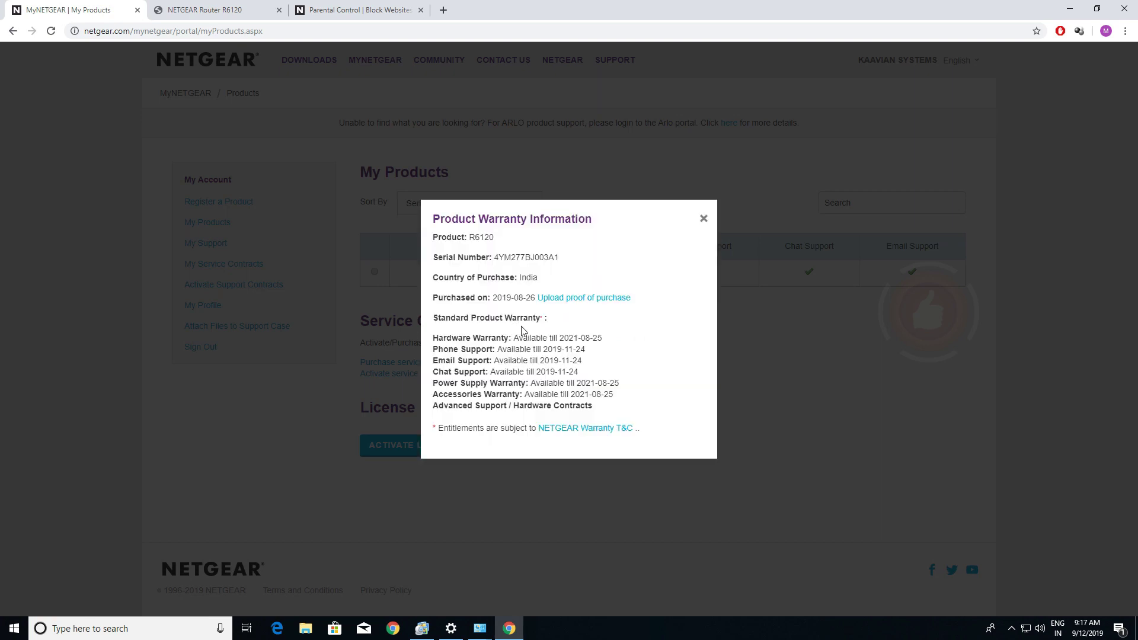
click(704, 221)
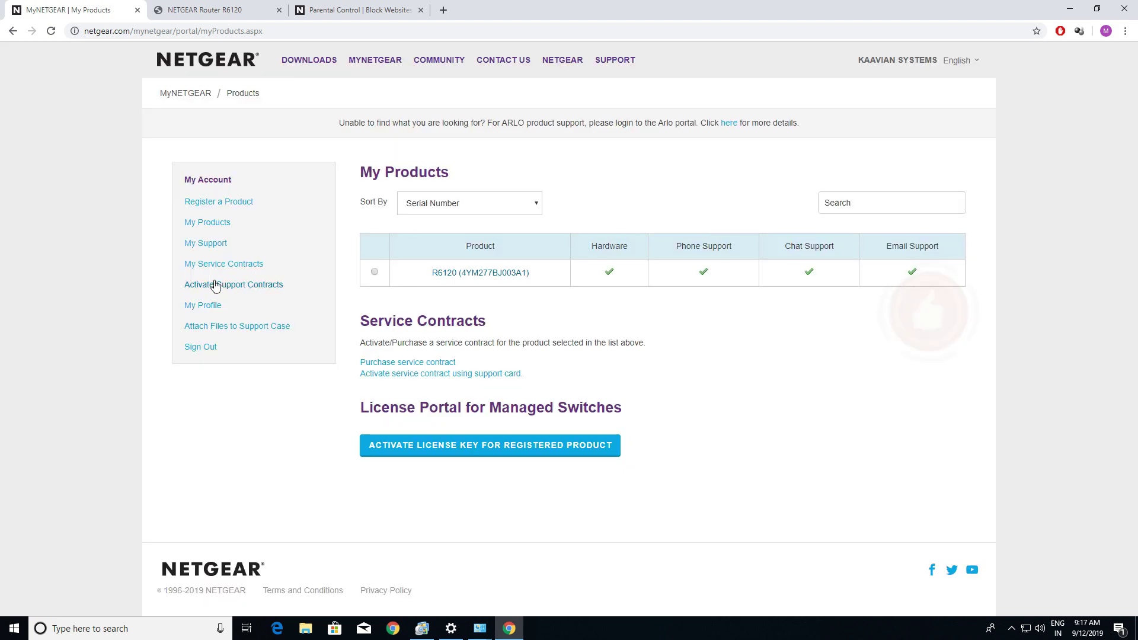
drag(215, 265, 203, 308)
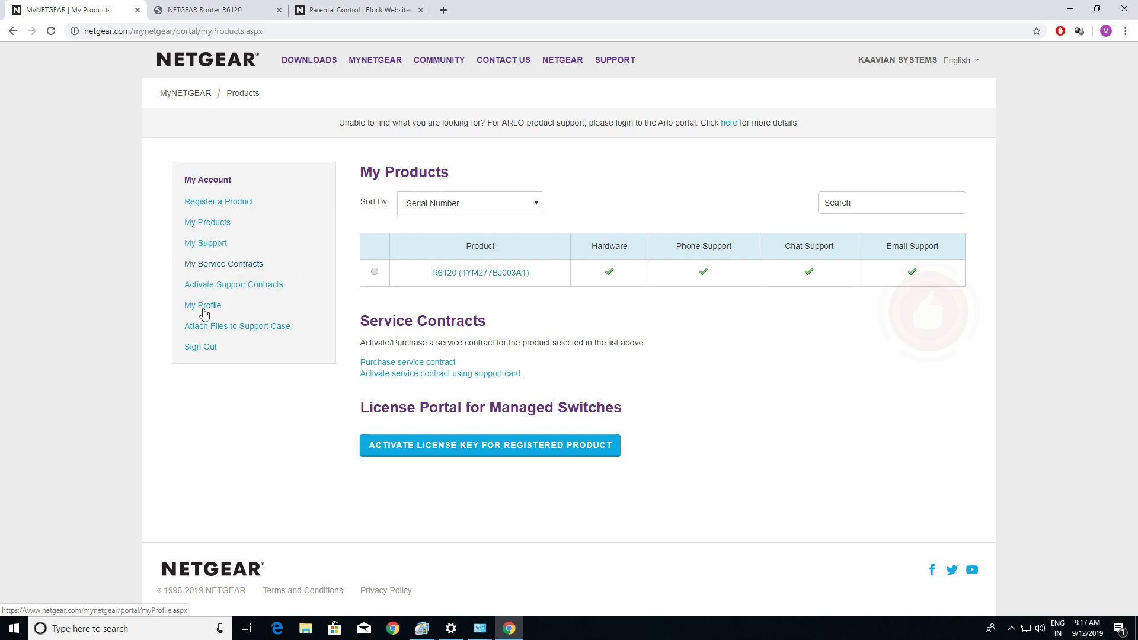
- Open the article on Circle with Disney-supported routers, then return to the router tab
click(325, 20)
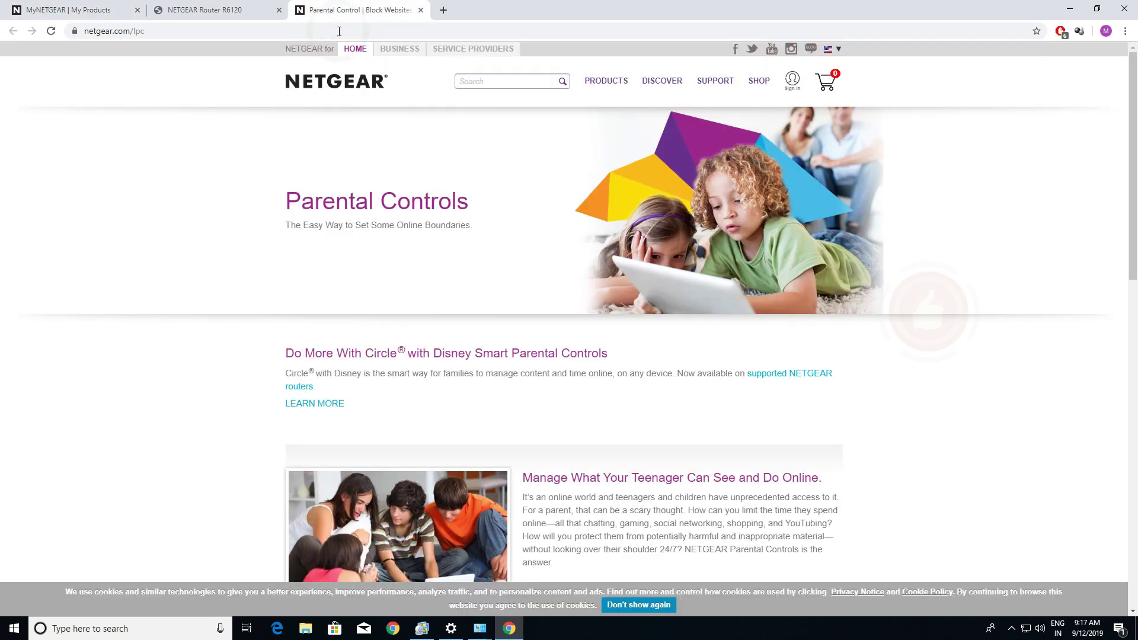
scroll(293, 209, down, 10)
scroll(300, 214, down, 3)
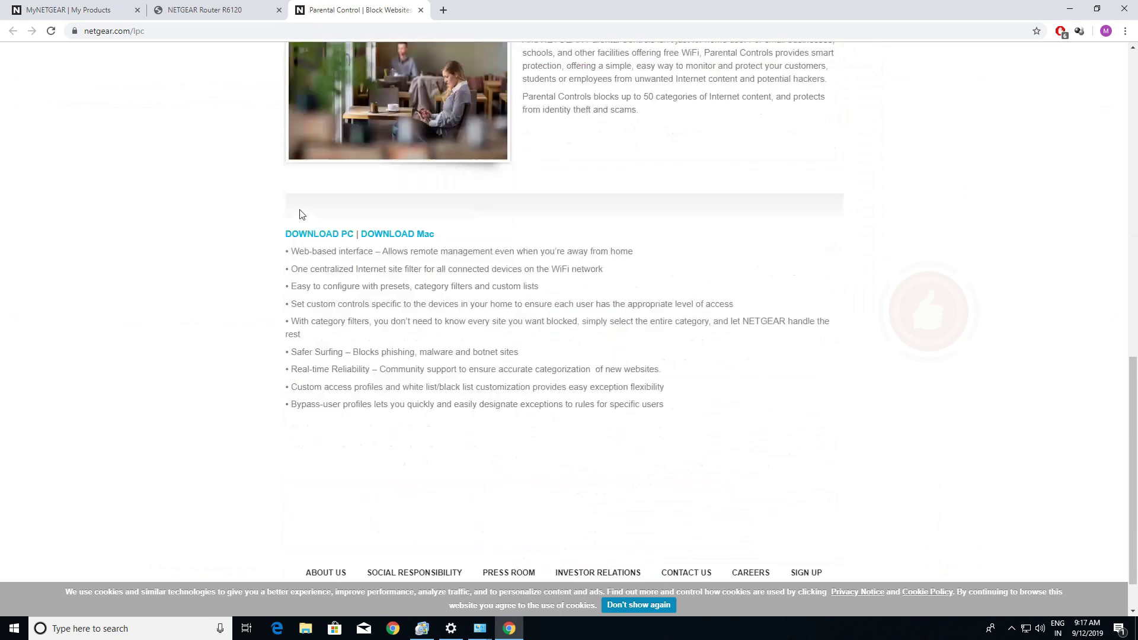
scroll(301, 214, up, 5)
scroll(300, 214, up, 2)
scroll(301, 212, down, 2)
scroll(378, 350, up, 2)
scroll(375, 326, up, 5)
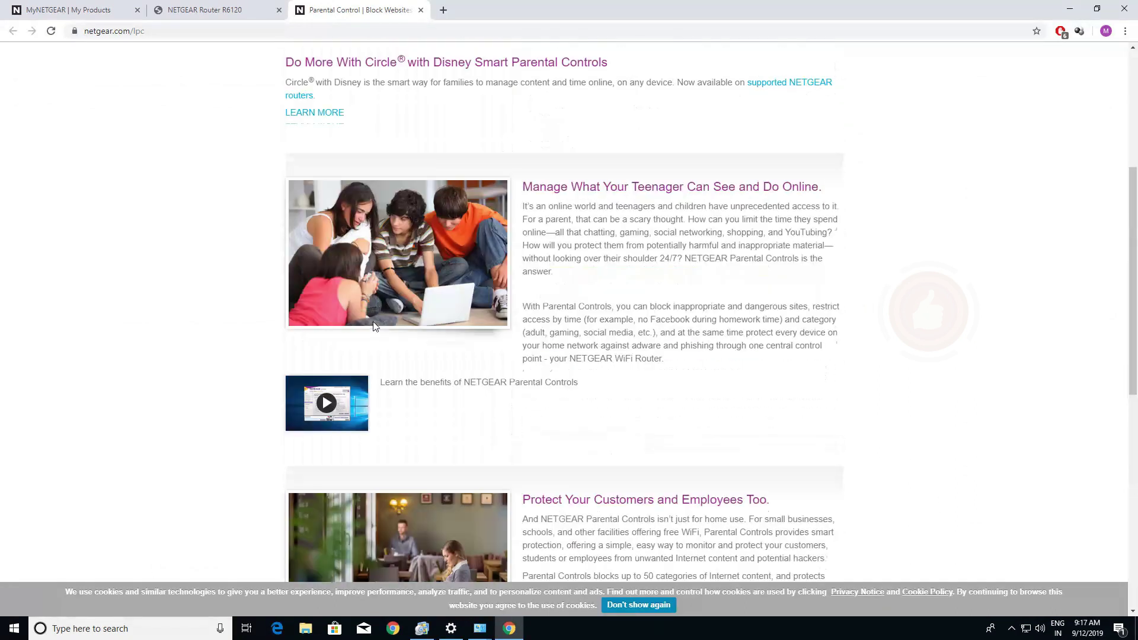
scroll(427, 270, up, 2)
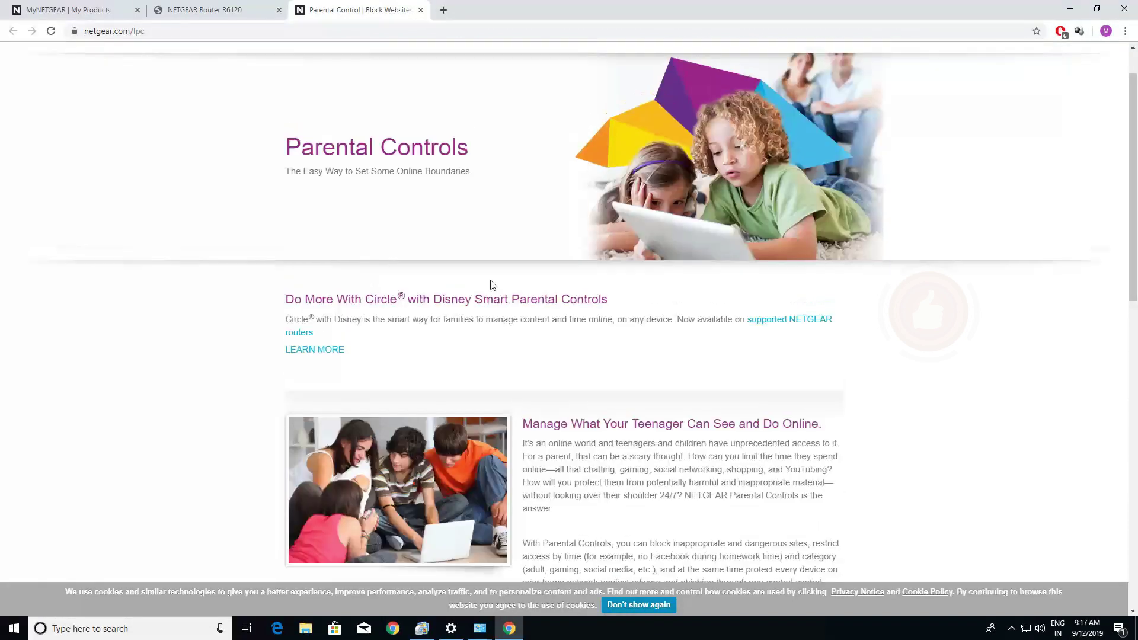
click(780, 323)
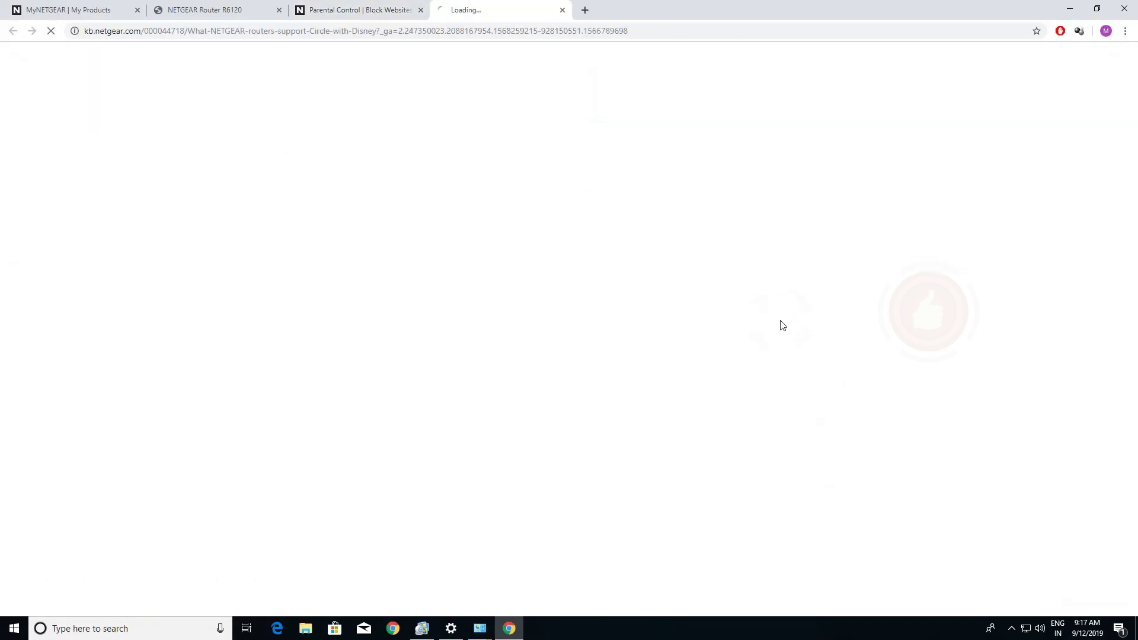
click(190, 11)
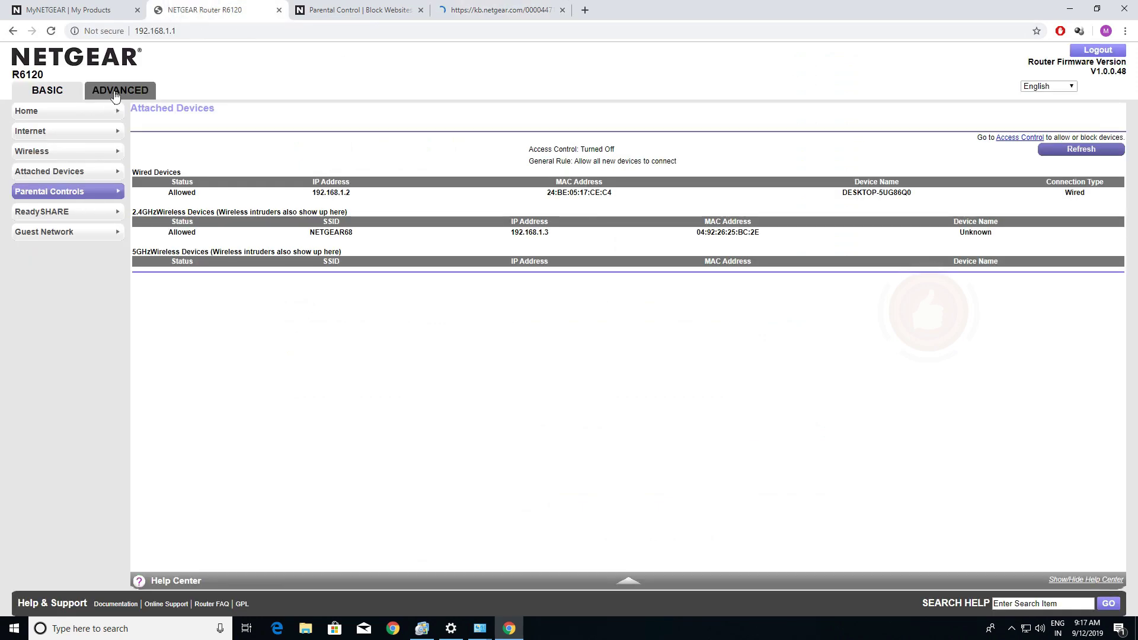
- Start the Setup Wizard and choose to configure the router manually
click(114, 95)
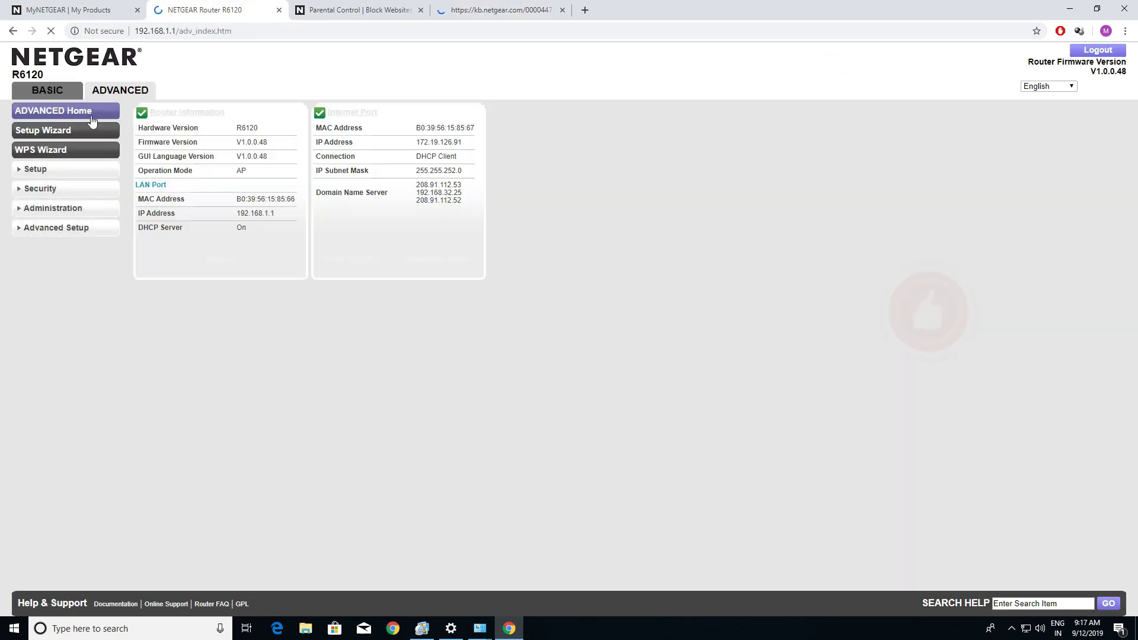
click(58, 93)
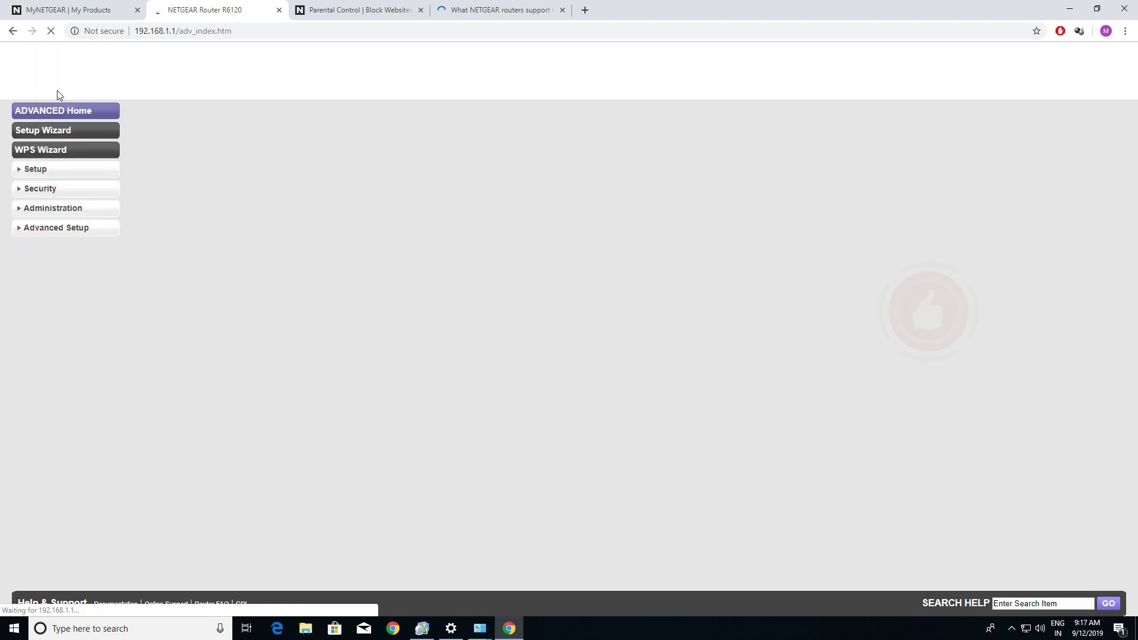
click(101, 92)
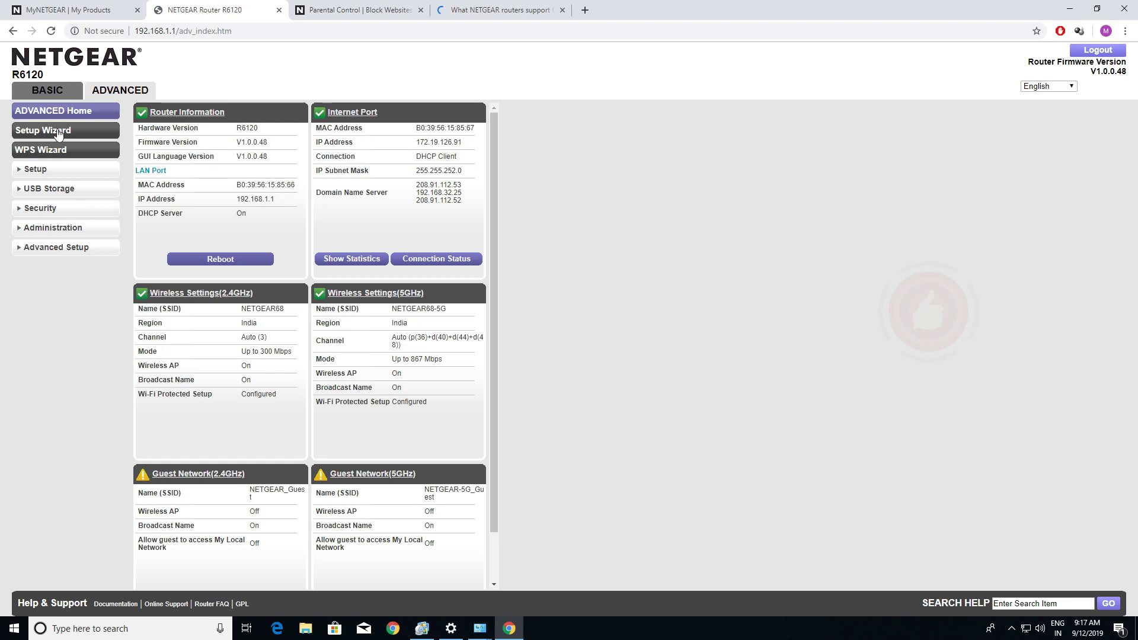
click(59, 132)
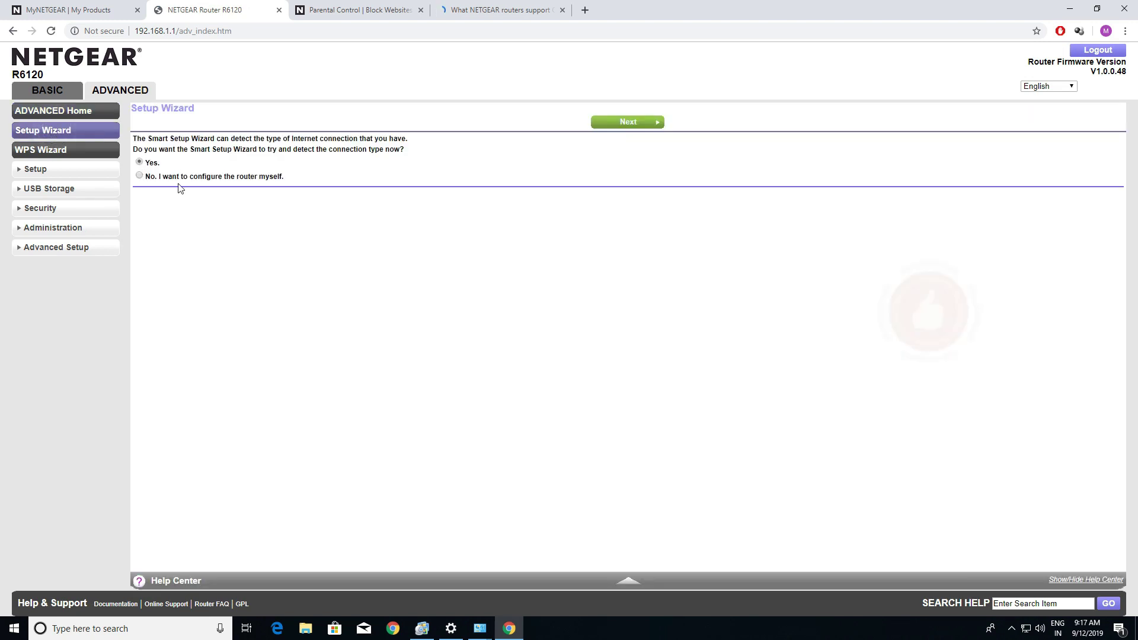
click(269, 178)
click(139, 176)
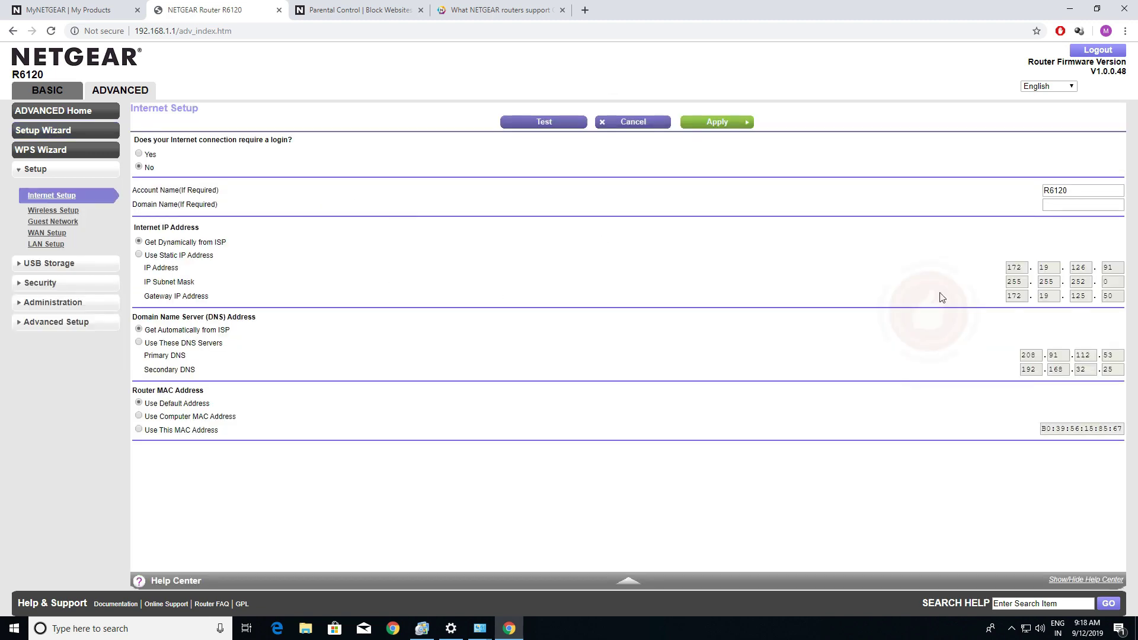
- Try Static IP, revert to Dynamic addressing, then show Wireless Setup for NETGEAR68 and NETGEAR68-5G
click(1021, 272)
click(1068, 268)
click(187, 256)
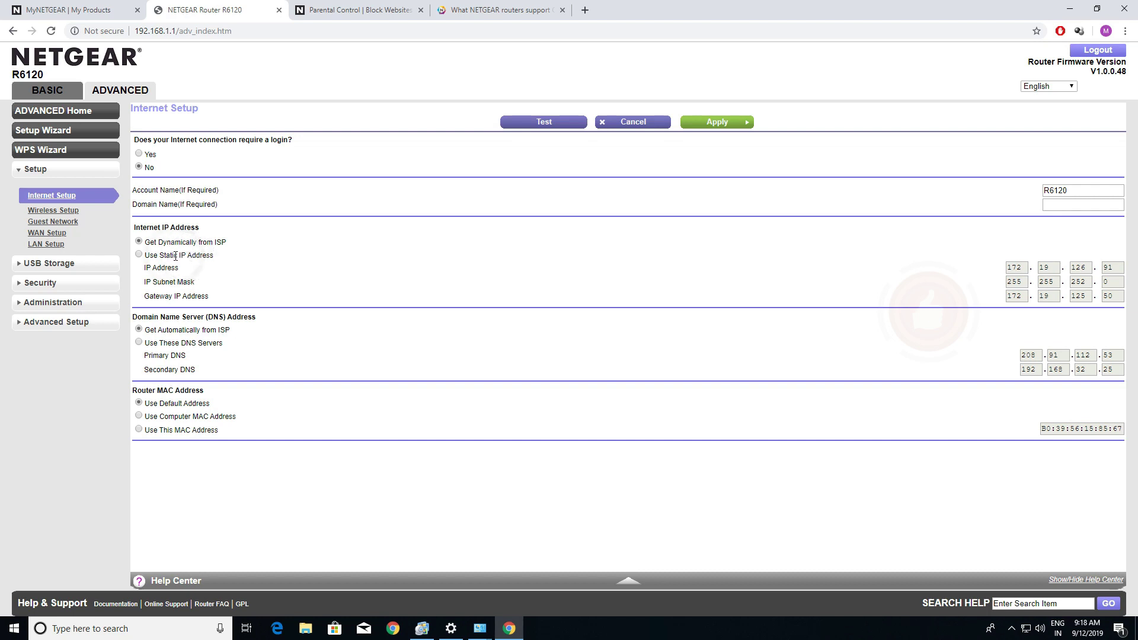
click(140, 255)
click(140, 243)
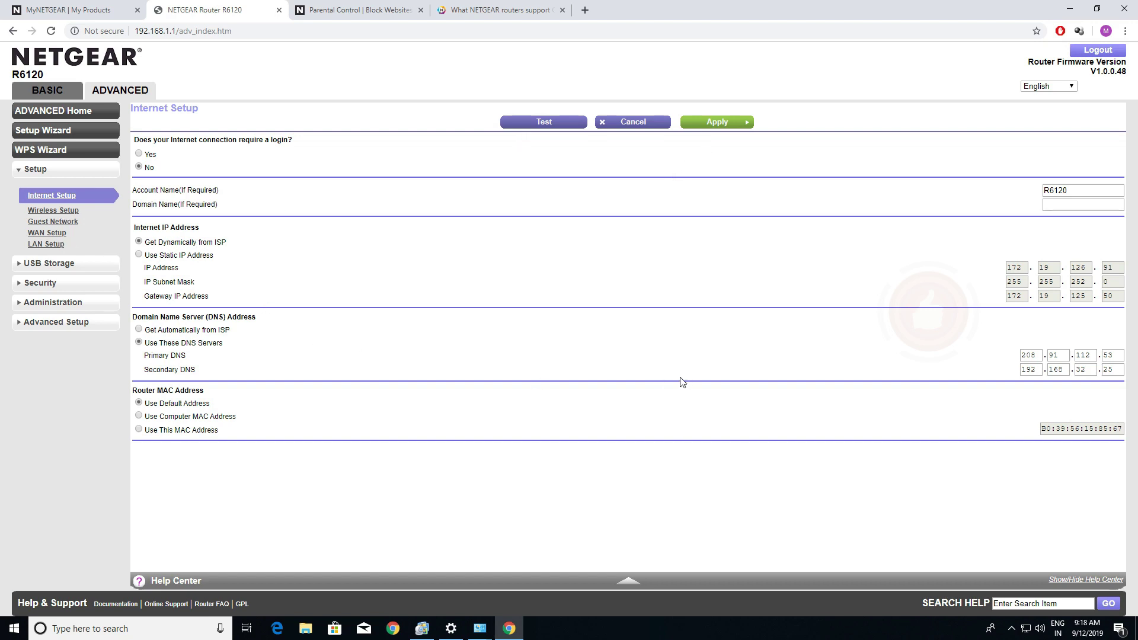
click(61, 215)
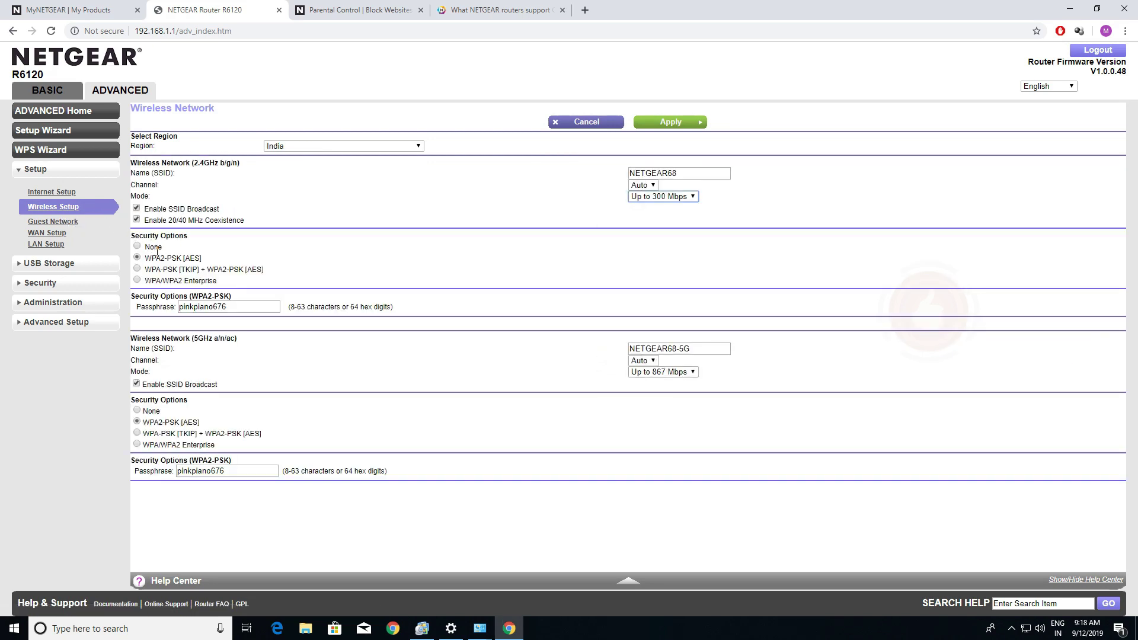
click(206, 163)
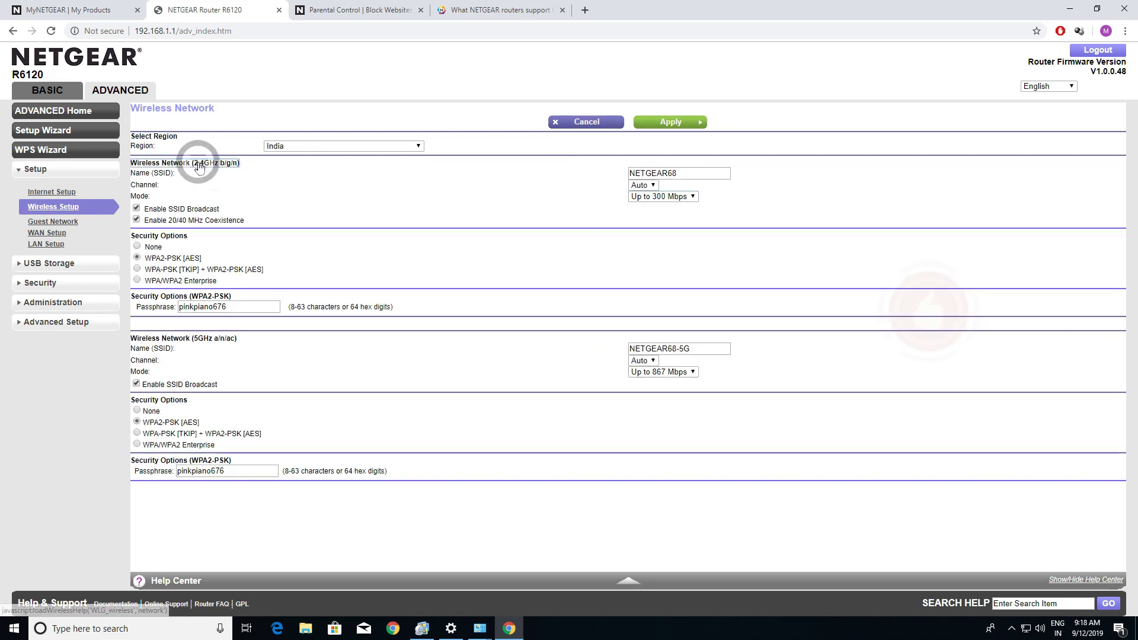
click(204, 341)
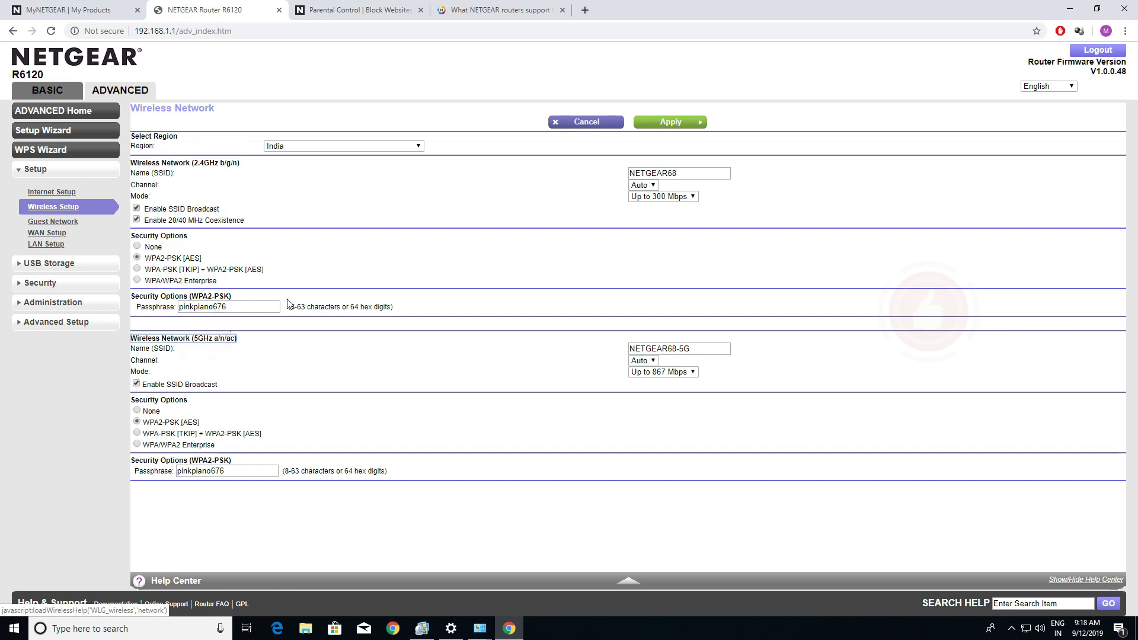
click(680, 372)
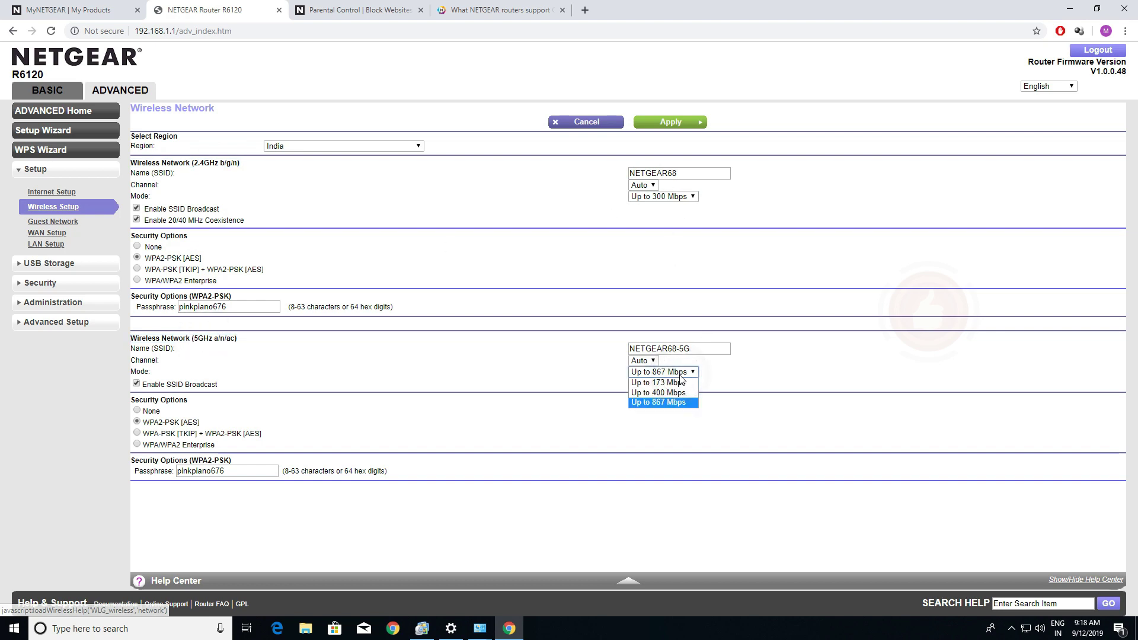
click(685, 332)
click(676, 202)
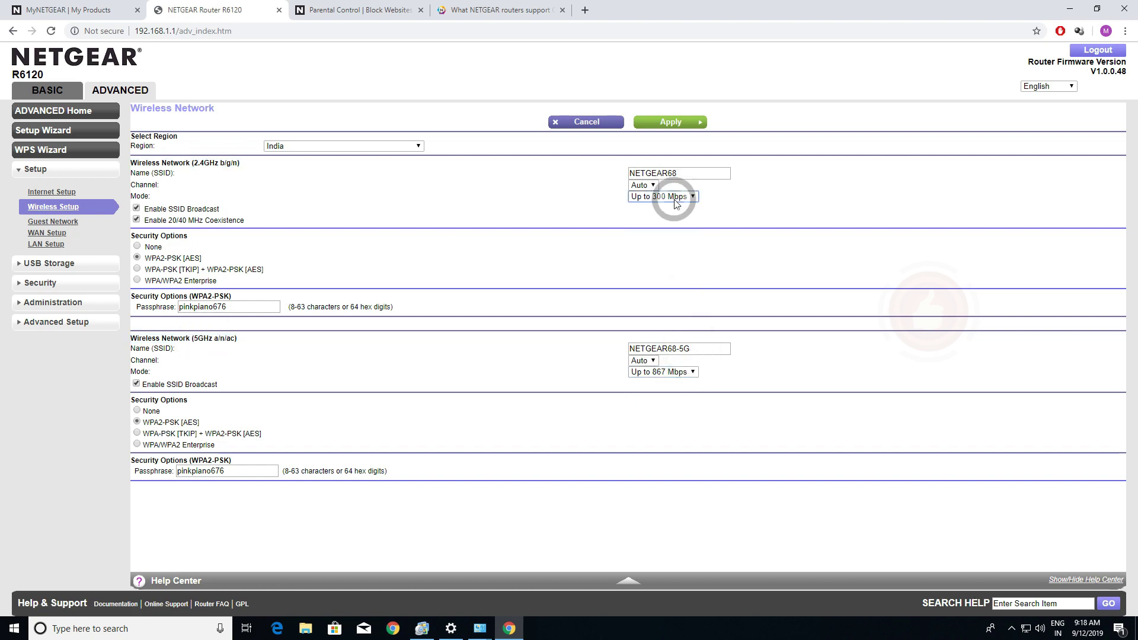
click(46, 262)
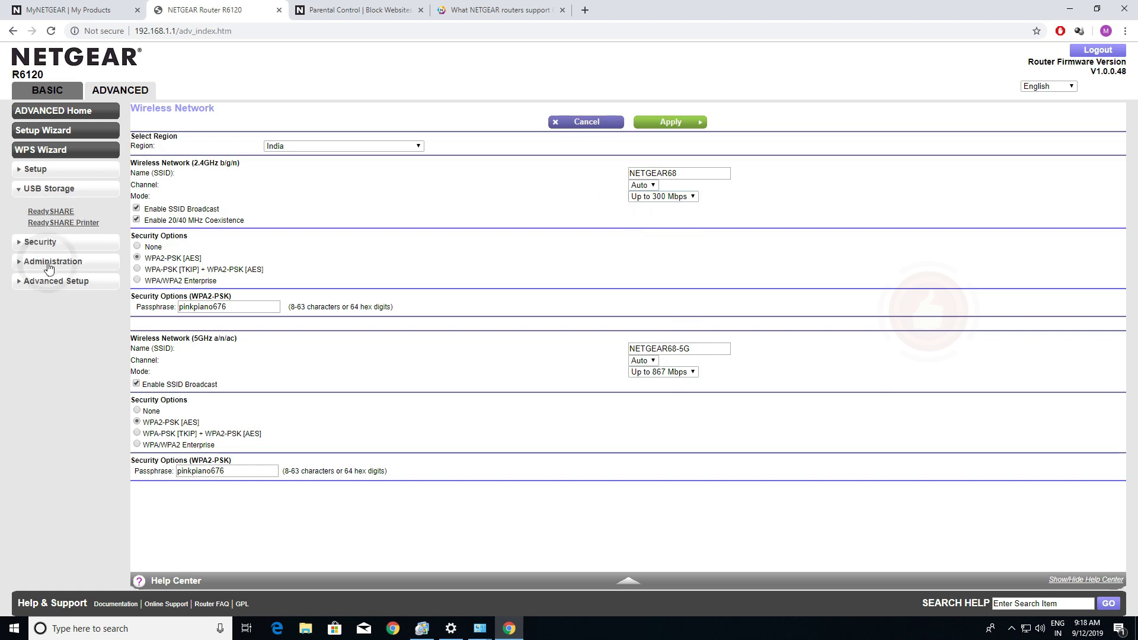
click(42, 245)
click(42, 288)
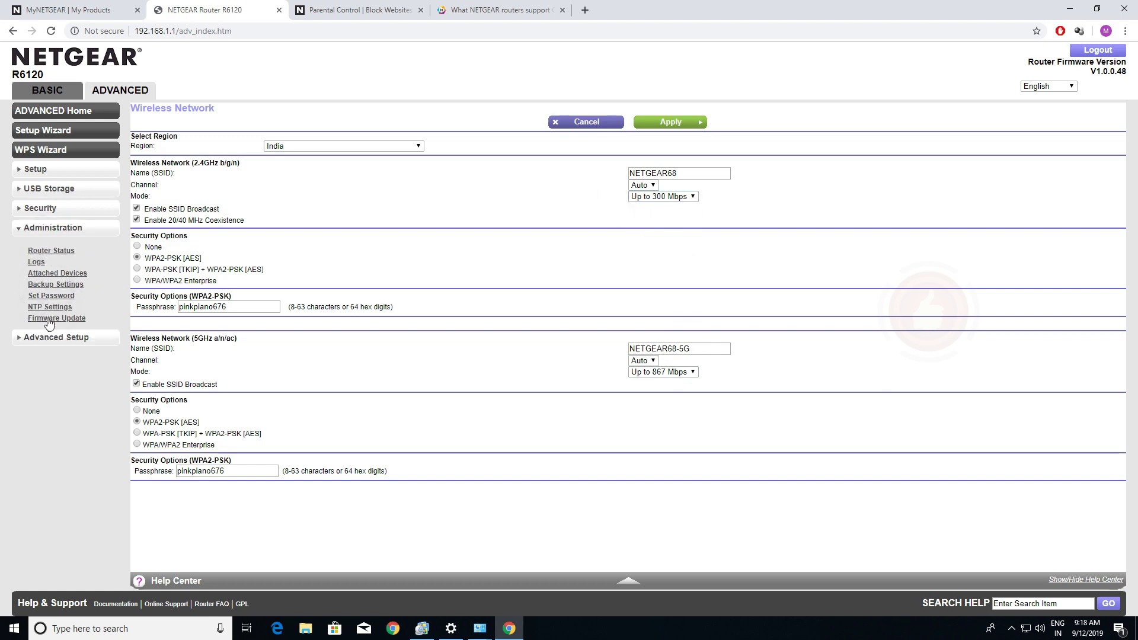
click(46, 333)
- Browse VLAN, IPv6, UPnP and USB pages, then turn Remote Management on and apply
click(50, 377)
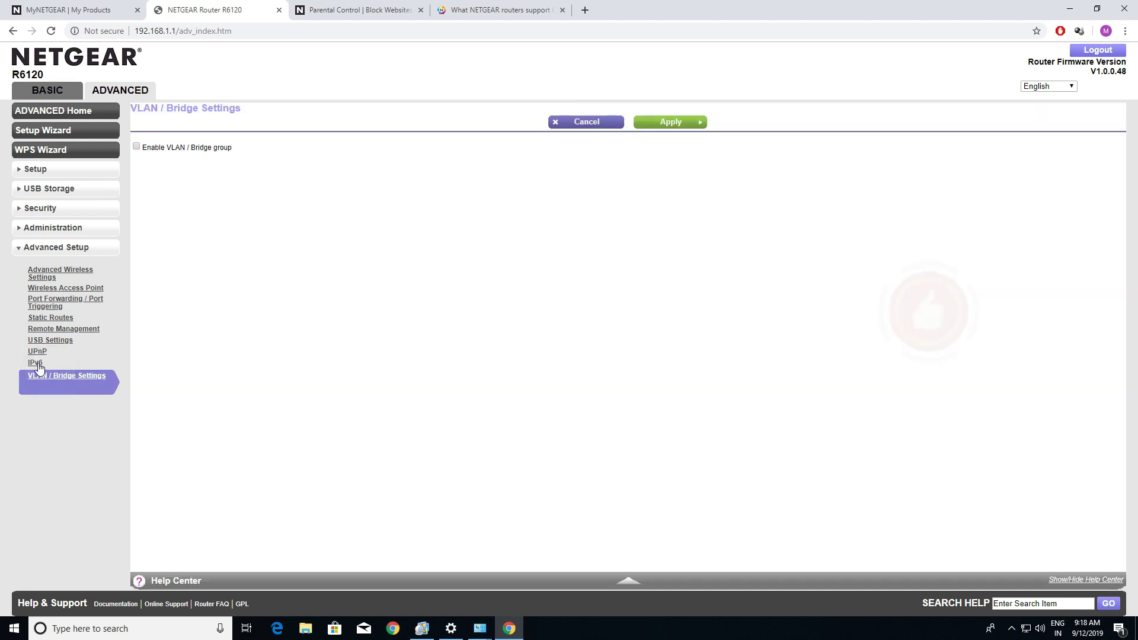
click(36, 363)
click(39, 352)
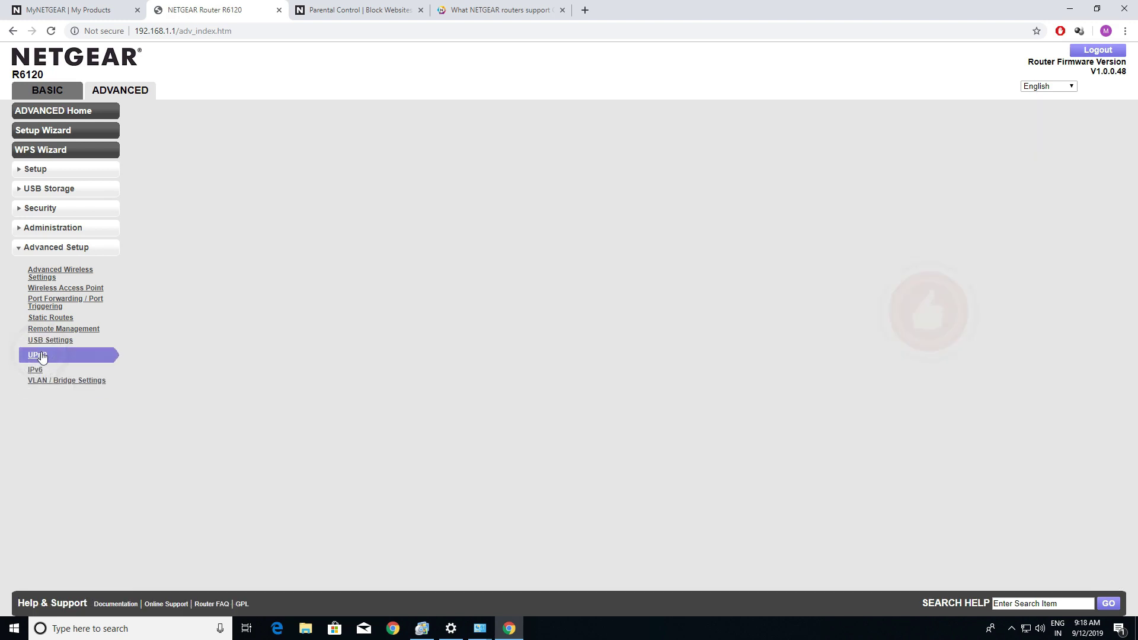
click(54, 343)
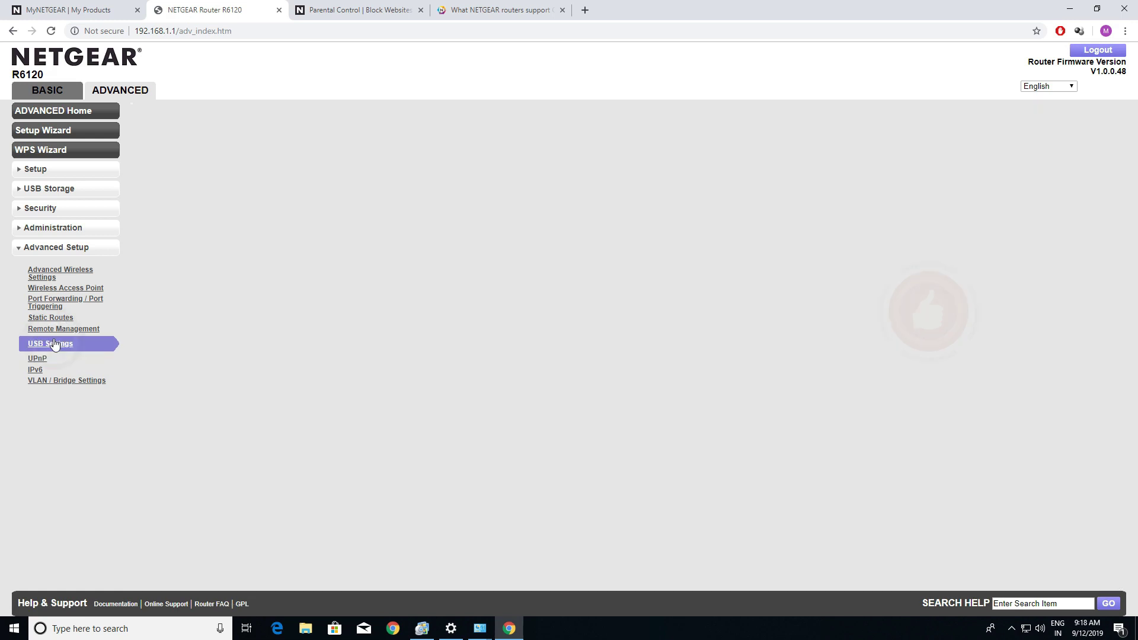
click(59, 333)
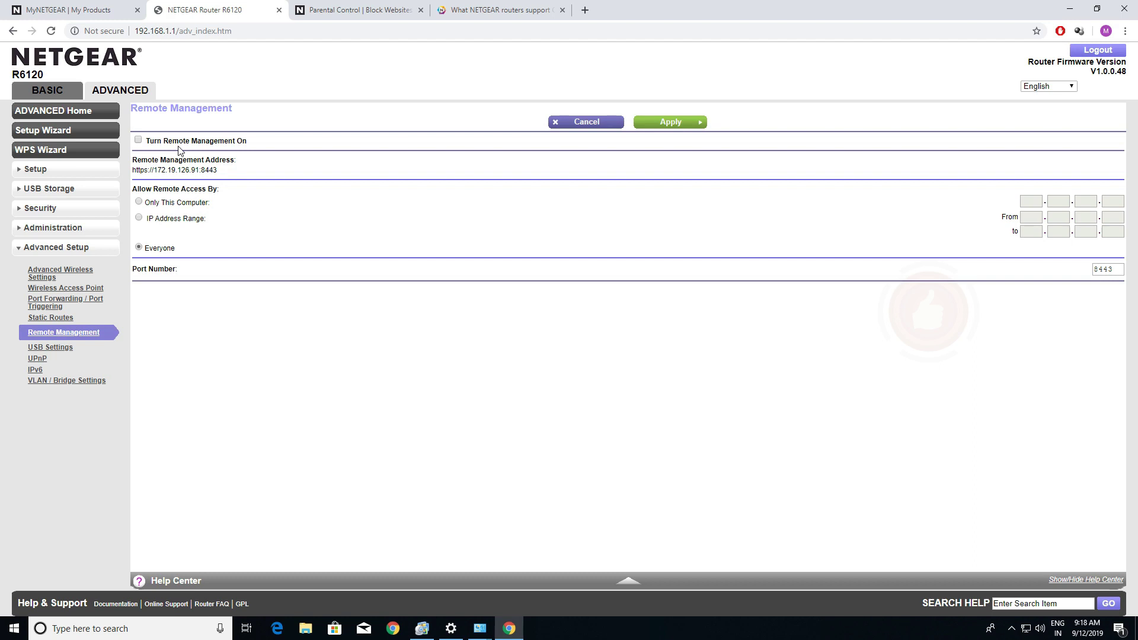
click(214, 145)
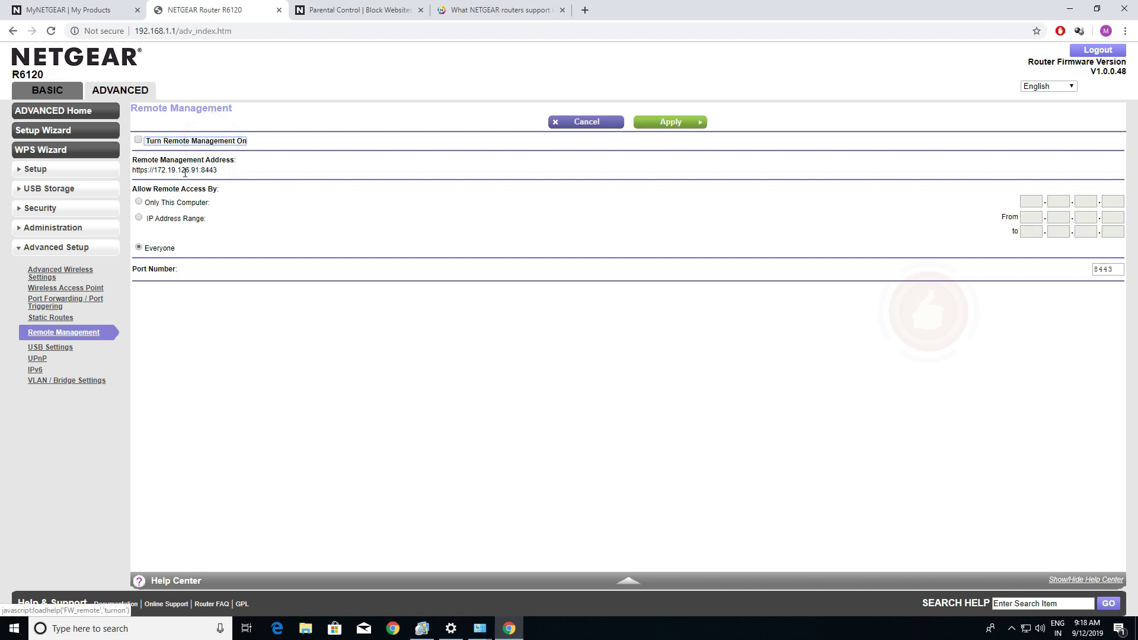
drag(217, 170, 134, 169)
click(139, 140)
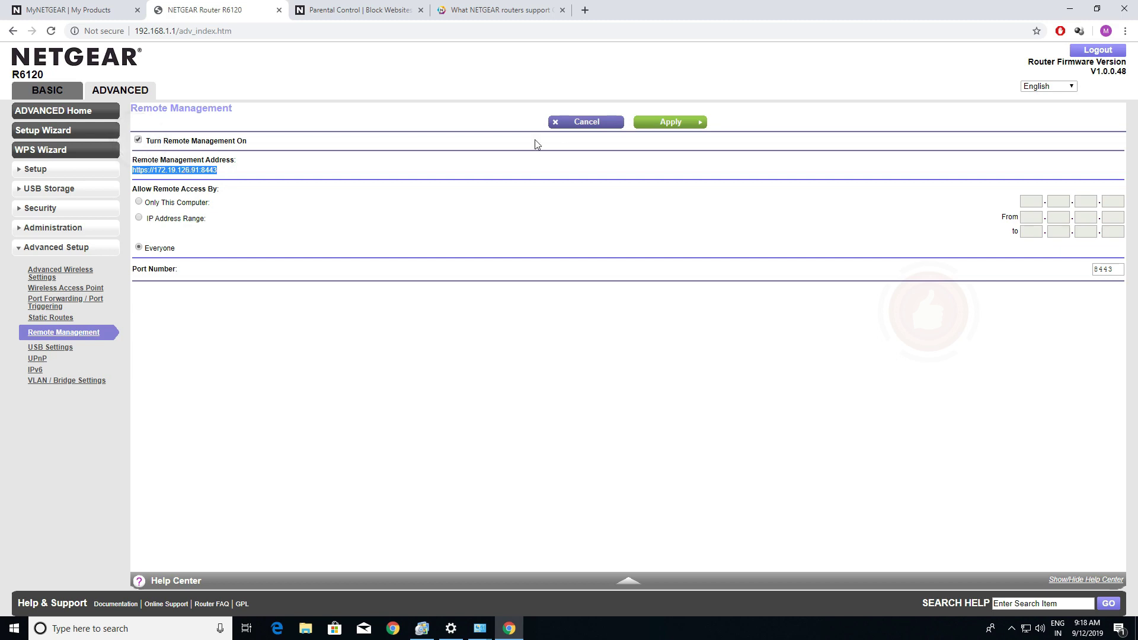
click(671, 122)
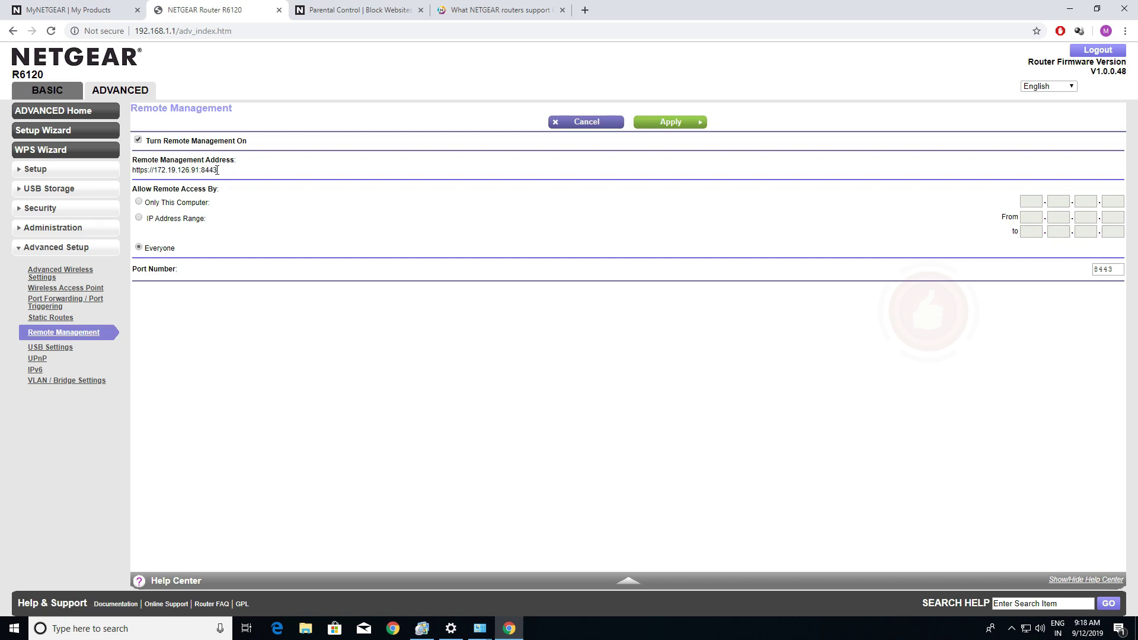
click(654, 125)
- Review Static Routes, Port Forwarding, Wireless Access Point and Advanced Wireless Settings (fragmentation 2346, CTS/RTS 2347)
click(56, 318)
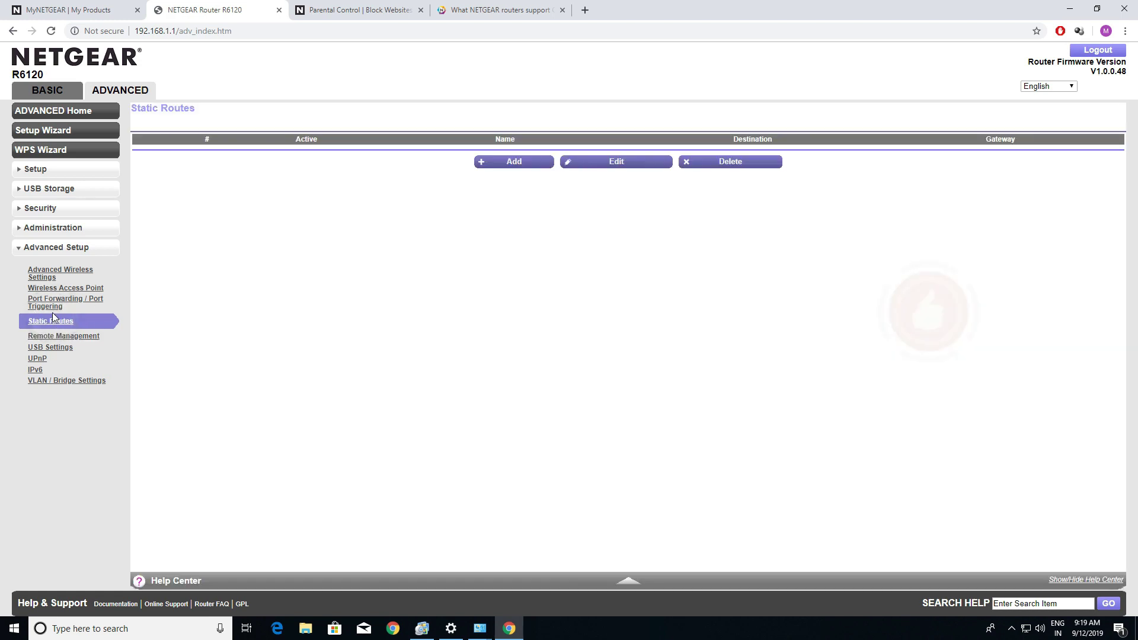
click(50, 303)
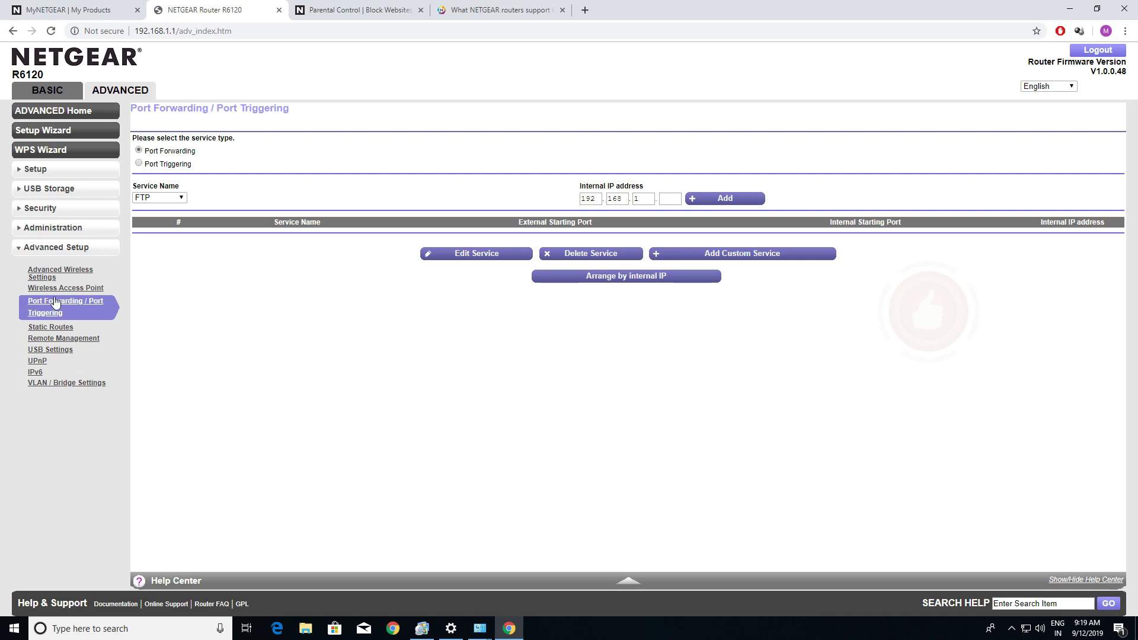
click(57, 289)
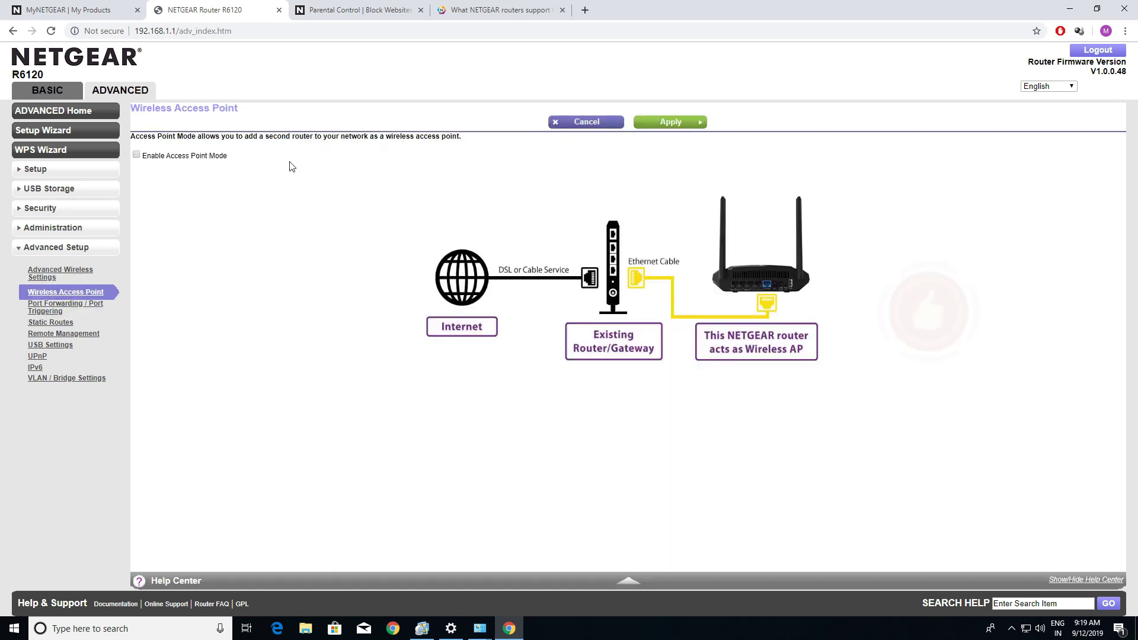
click(76, 265)
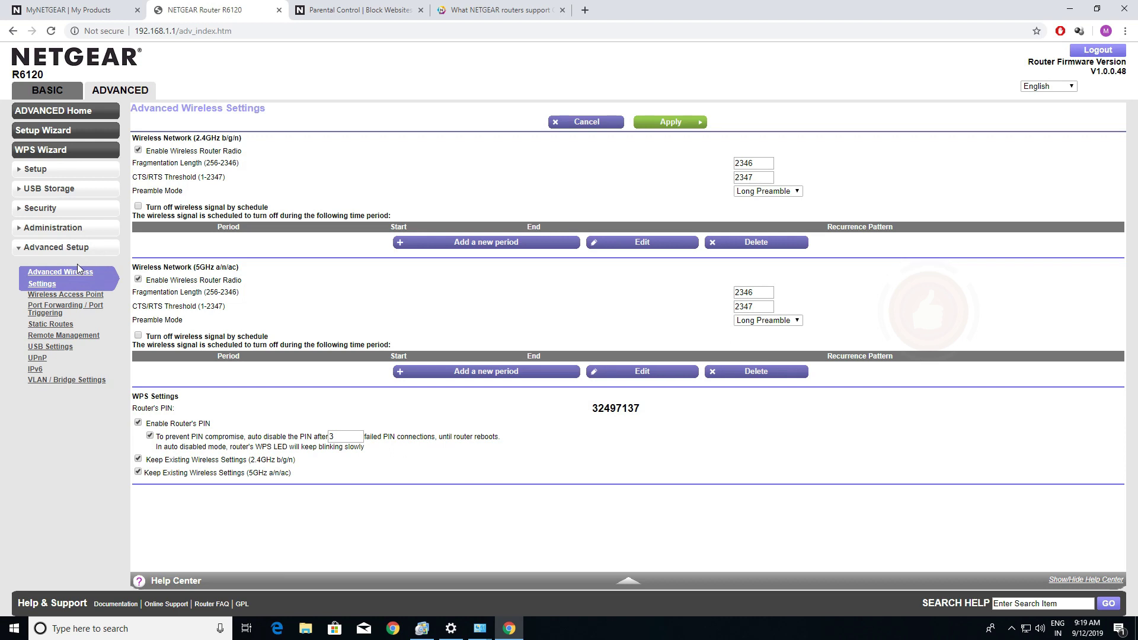
click(28, 211)
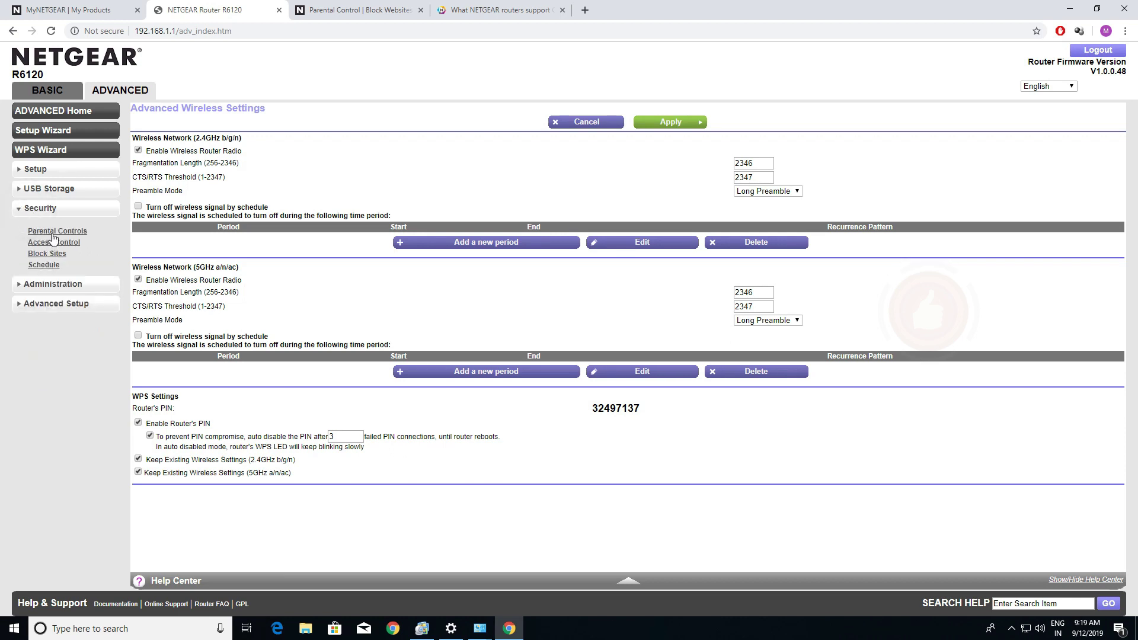
click(41, 284)
- Choose Downloads\NETGEAR_R6120.cfg under Backup Settings, restore it, and confirm erasing current settings
click(55, 285)
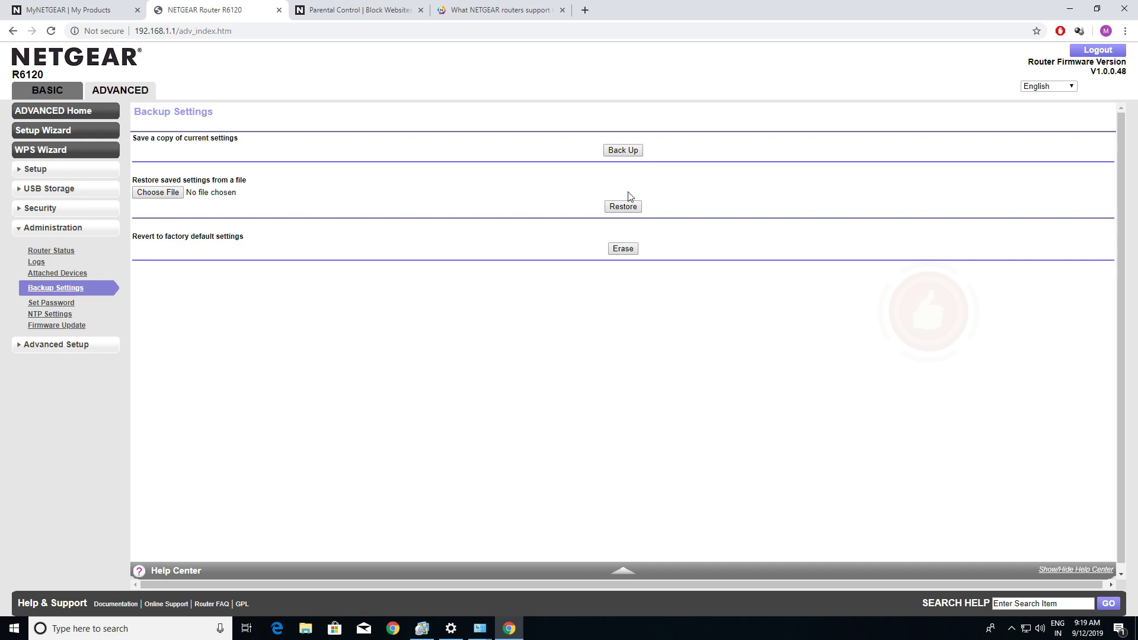
click(173, 192)
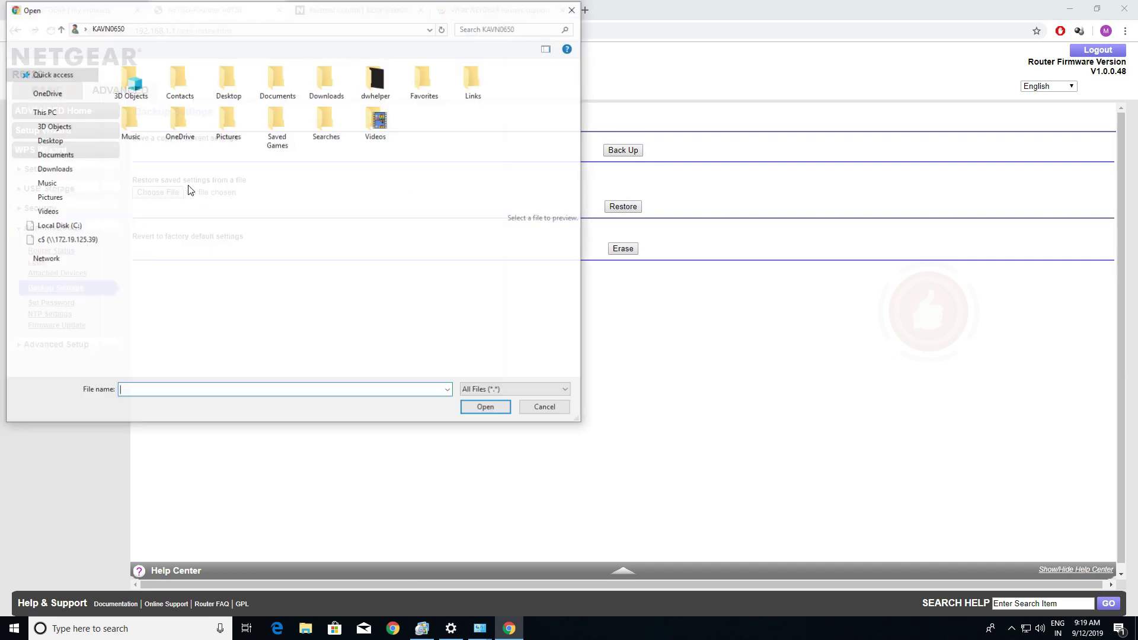
click(52, 169)
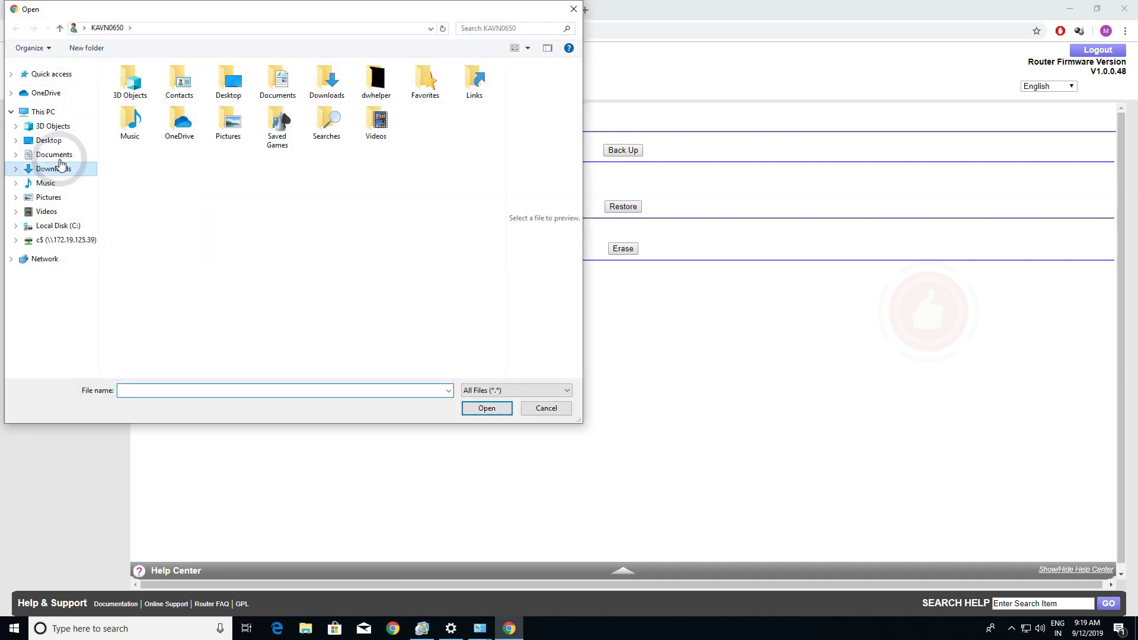
click(156, 85)
double_click(155, 84)
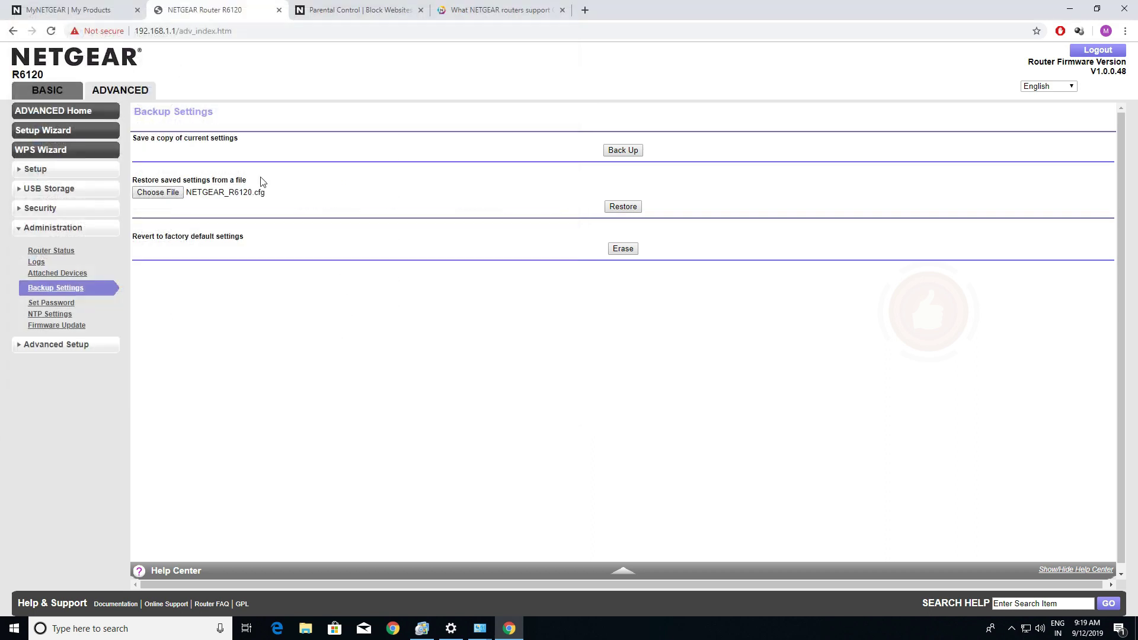
click(623, 206)
click(634, 136)
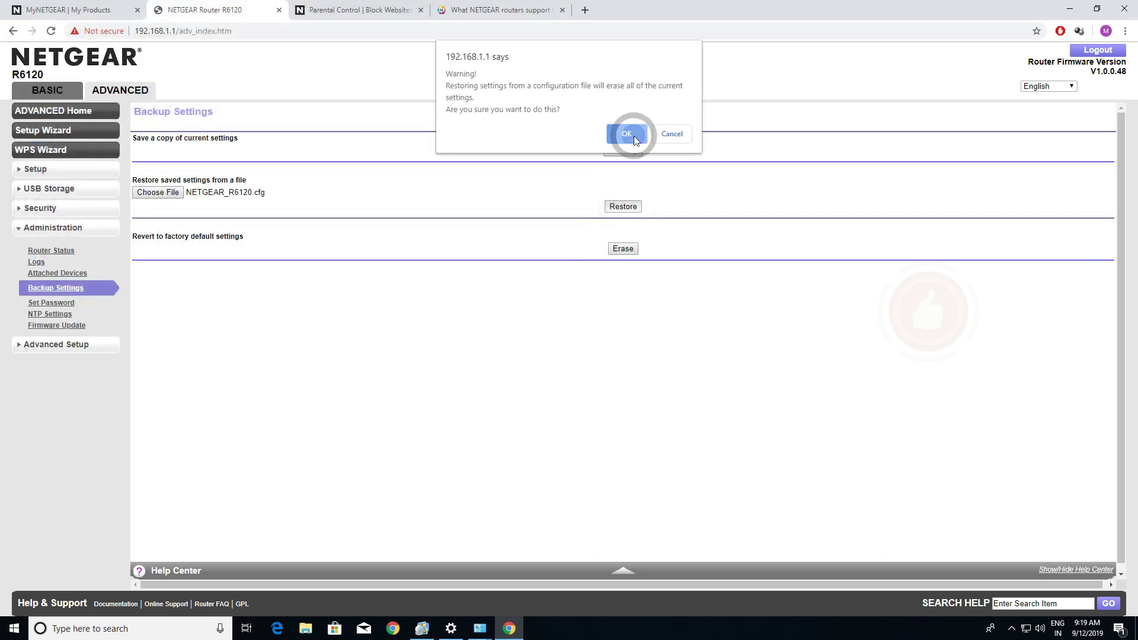